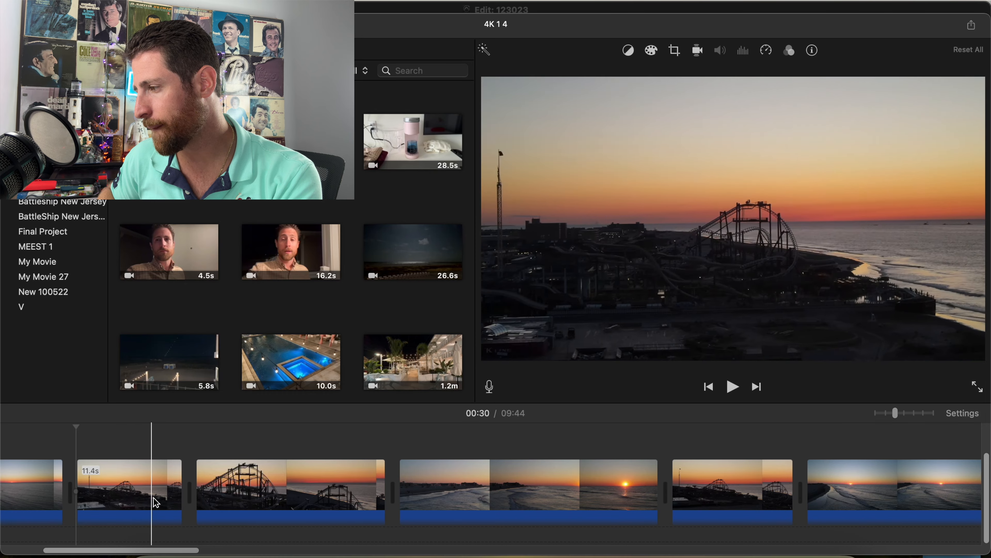
Trim both ends of the close-up roller coaster clip and shorten the following beach clip from its start to 25.2 s.
drag(199, 492, 232, 492)
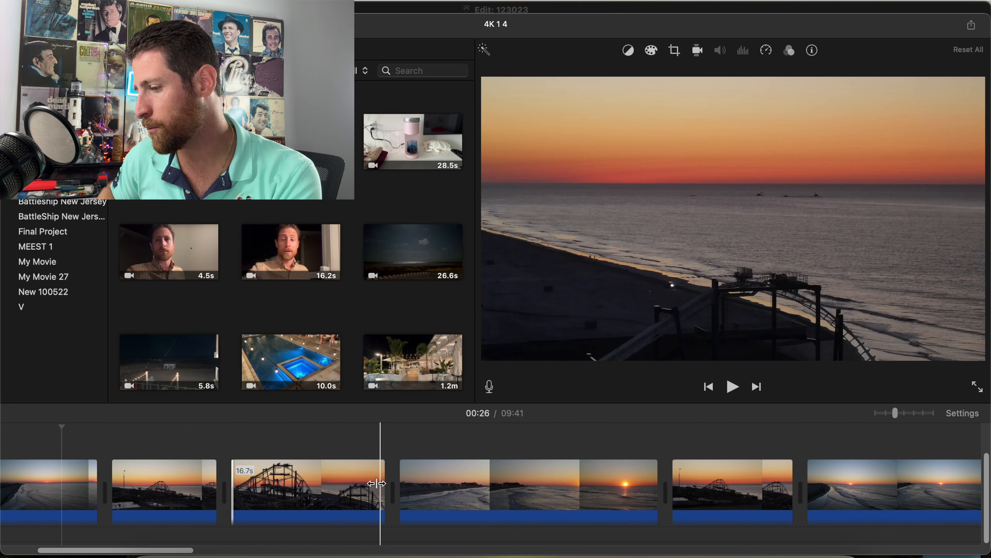
drag(381, 483, 372, 483)
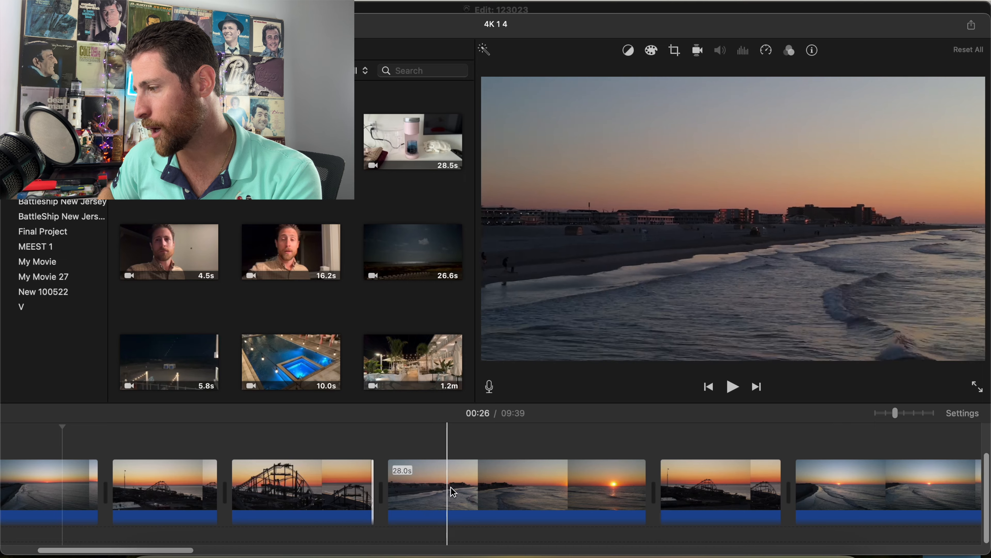
drag(388, 492, 416, 491)
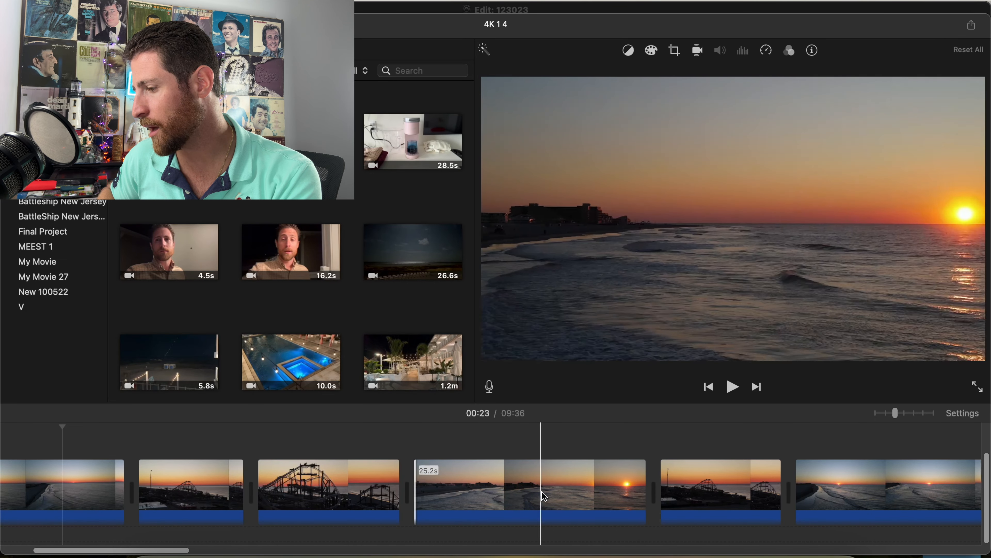
Shorten the second, distant roller coaster clip from its end to 10.8 s and trim off its opening moments.
drag(658, 487, 666, 487)
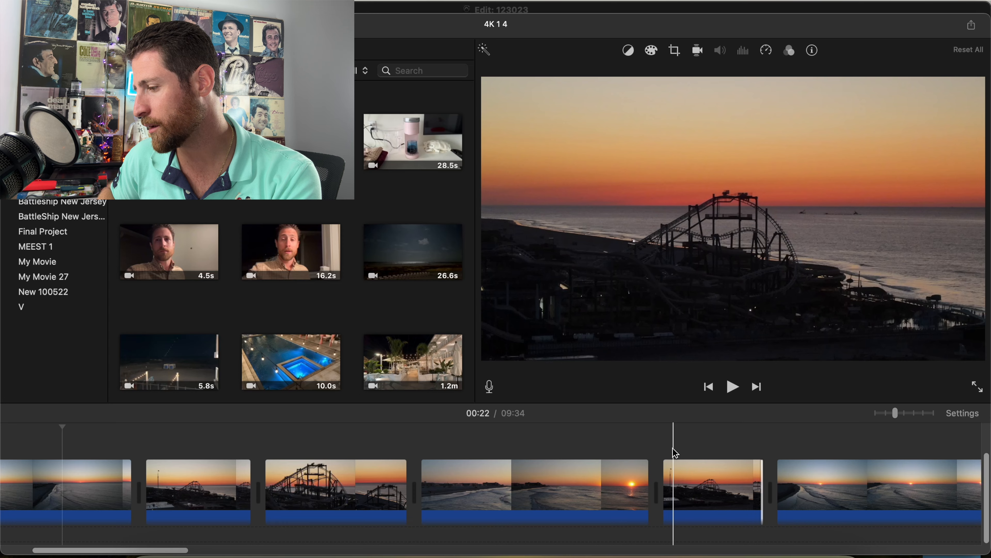
key(space)
scroll(663, 448, right, 1)
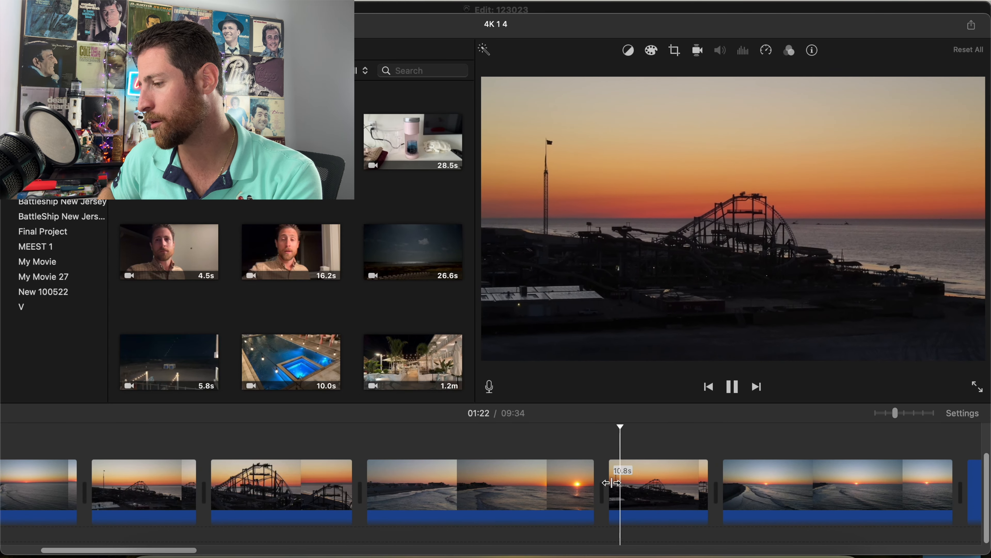
drag(624, 482, 625, 483)
Play into the shoreline sunrise clip after the distant roller coaster and trim its start to leave 20.7 s.
key(space)
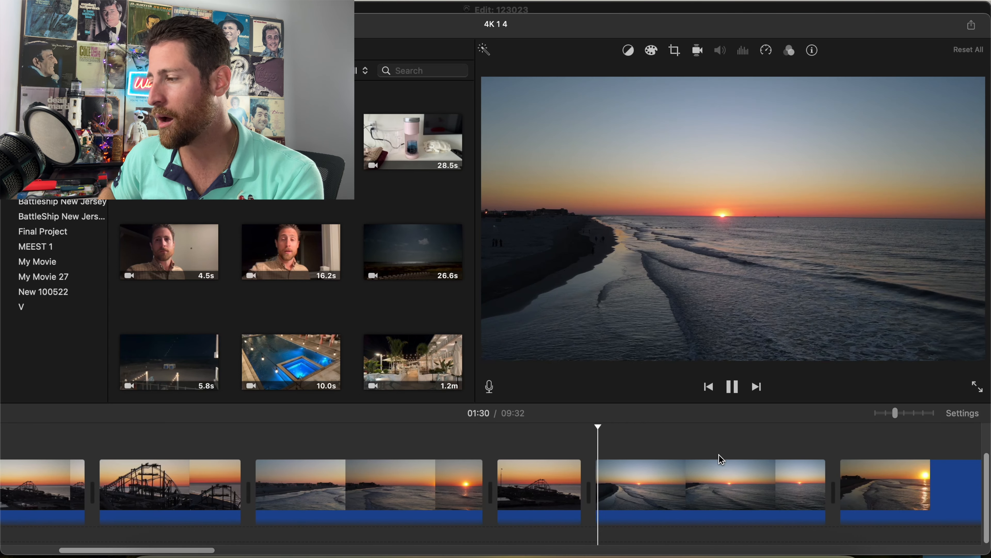
key(space)
drag(565, 483, 609, 483)
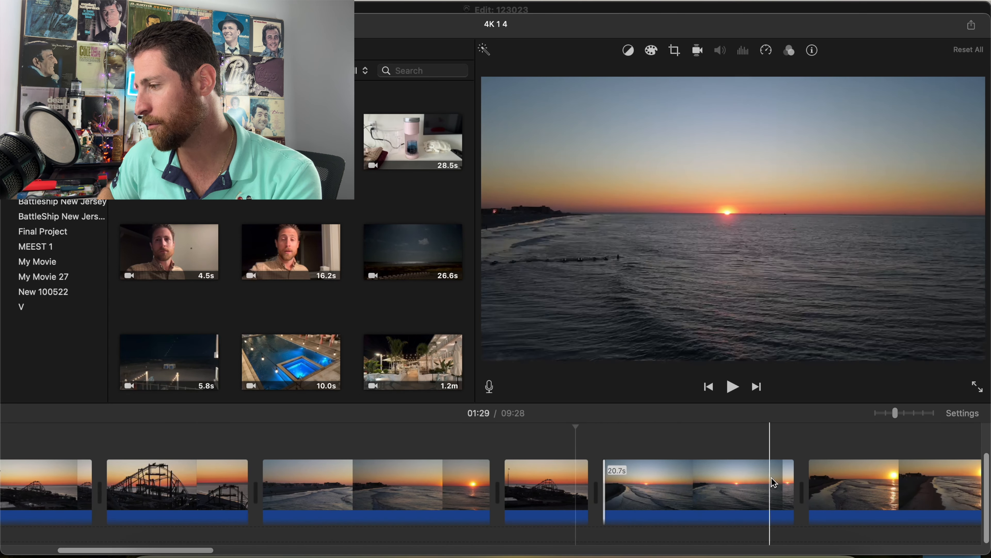
Split the 24.3 s golden beach clip, delete its opening part to leave 18.0 s, and trim its end.
click(786, 488)
key(space)
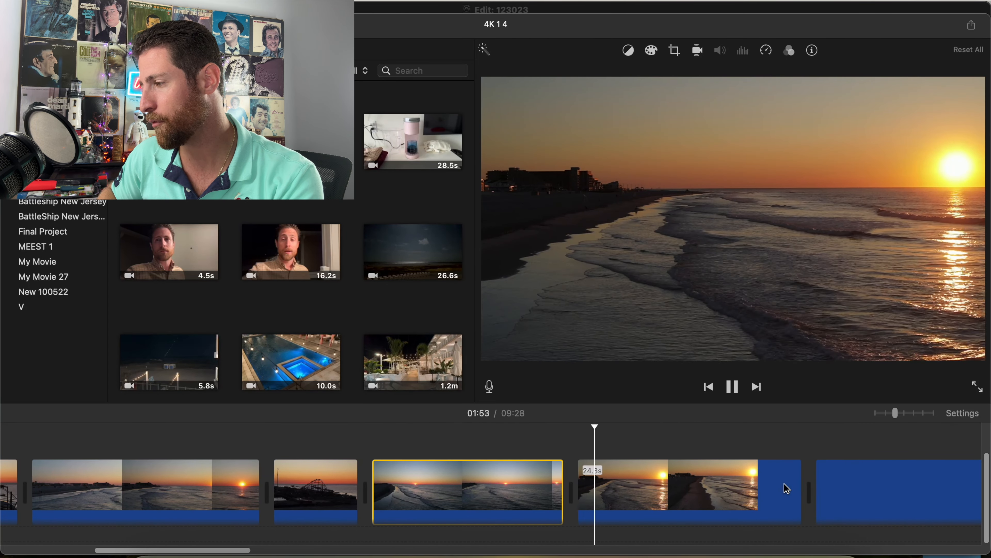
click(635, 485)
key(super+b)
key(Delete)
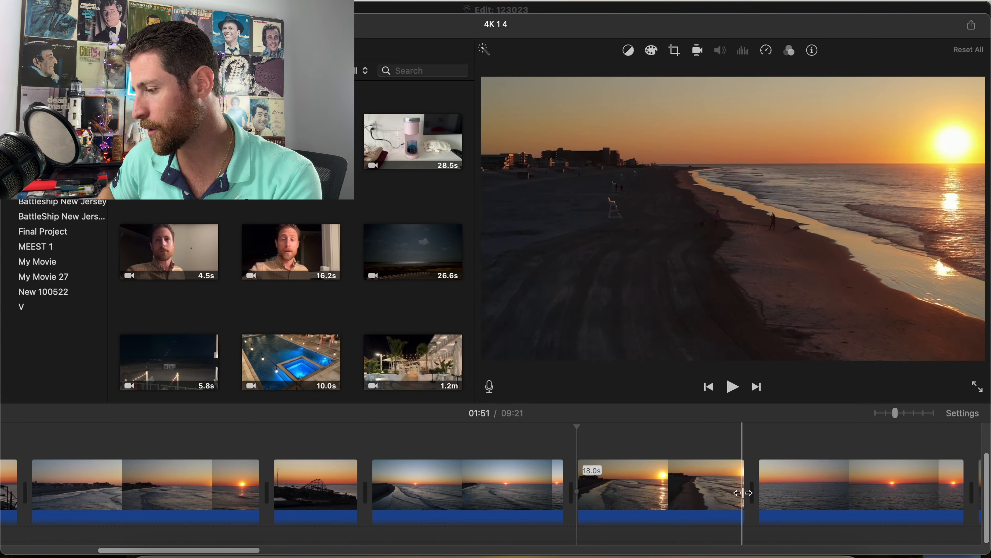
drag(743, 493, 721, 493)
scroll(720, 493, right, 6)
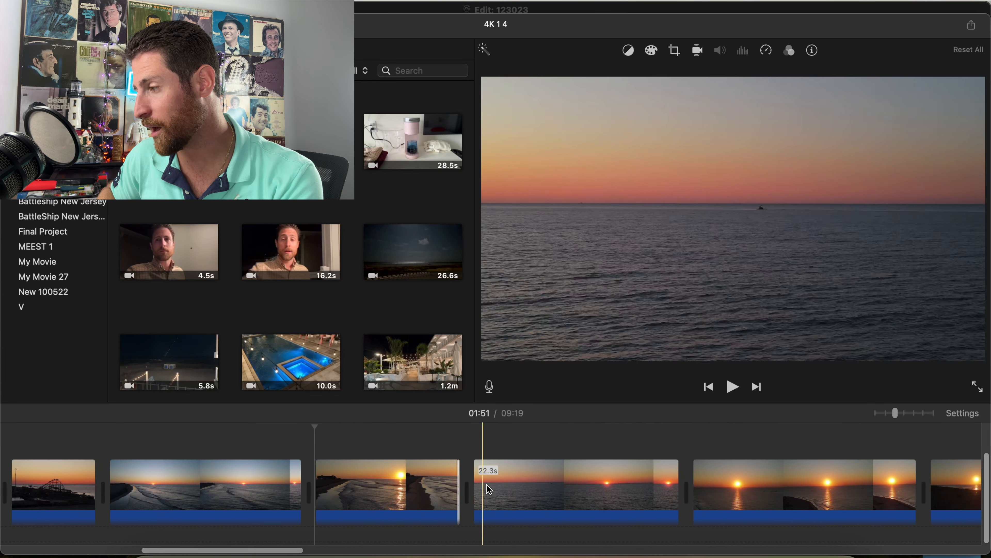
Trim the start of the open-ocean sunrise clip to leave 17.4 s, then split it and delete the latter part.
drag(480, 479, 525, 479)
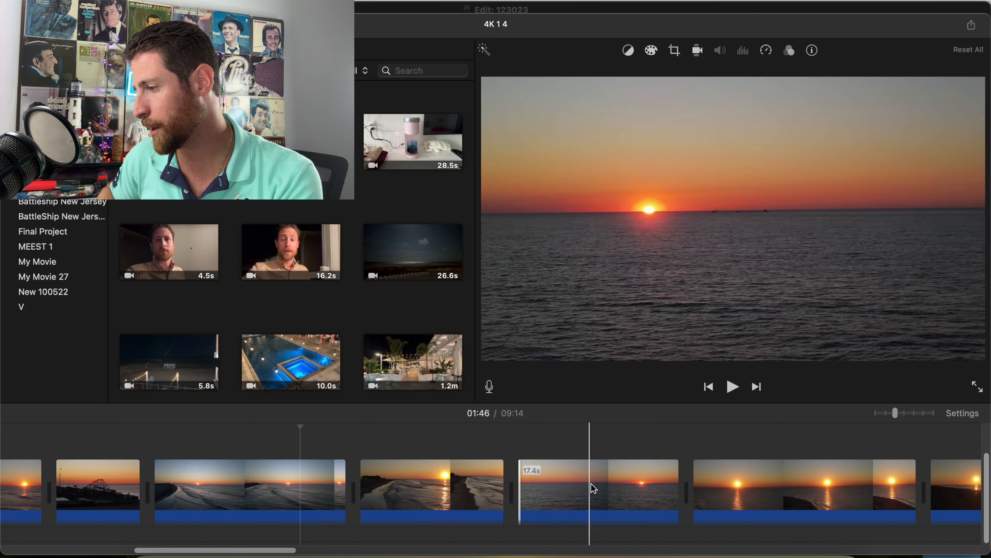
key(super+b)
click(630, 484)
key(Delete)
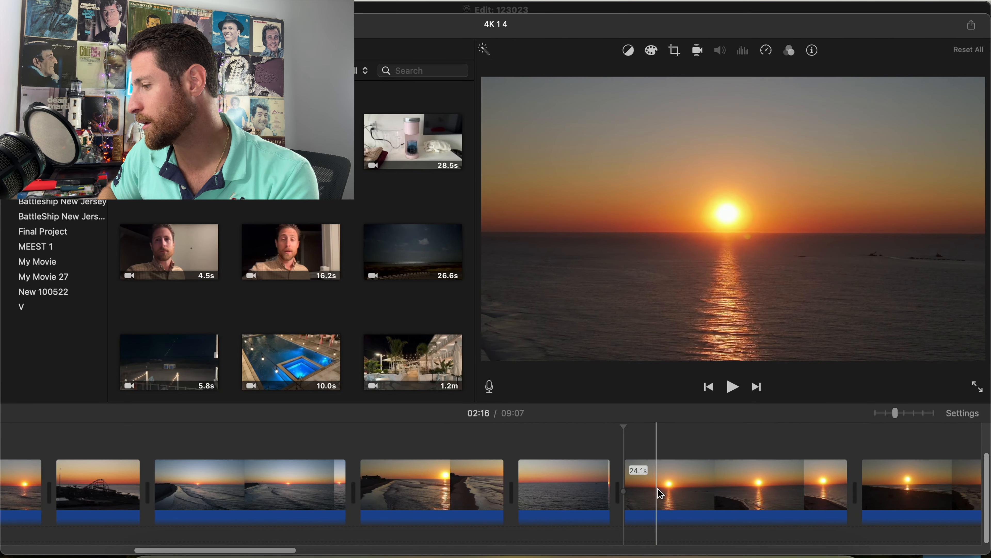
Trim both ends of the next ocean sunrise clip to leave 17.8 s, and shorten the following 22.0 s beach clip at both ends.
drag(629, 490, 675, 488)
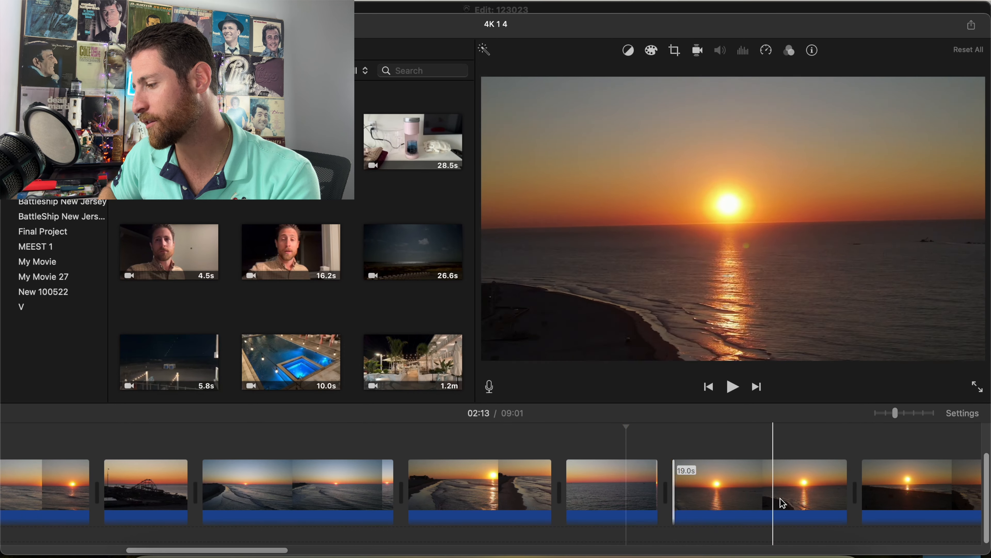
drag(845, 489, 824, 488)
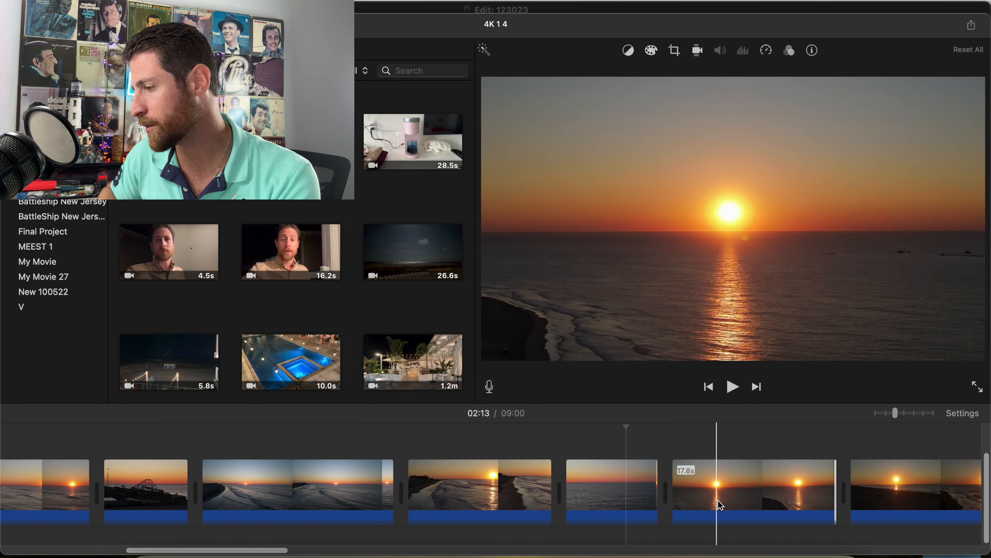
scroll(796, 496, right, 10)
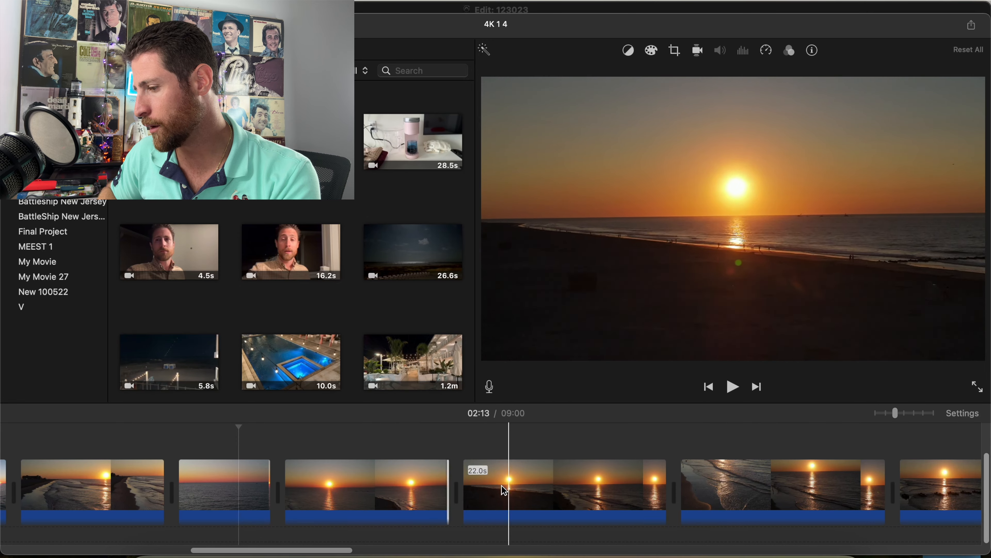
drag(469, 484, 517, 485)
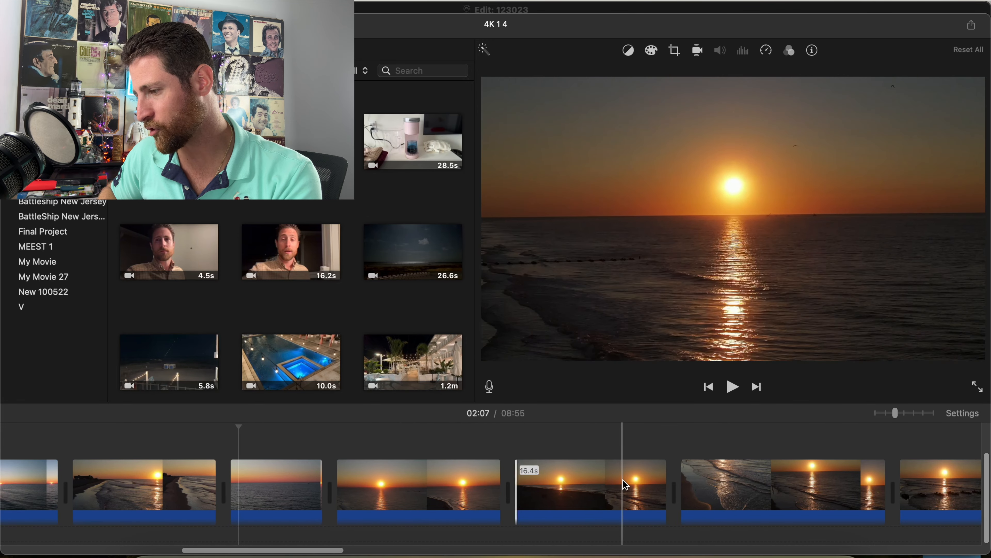
drag(662, 483, 643, 483)
Trim the start and end of the breaking-waves clip to leave 18.6 s.
scroll(640, 485, right, 3)
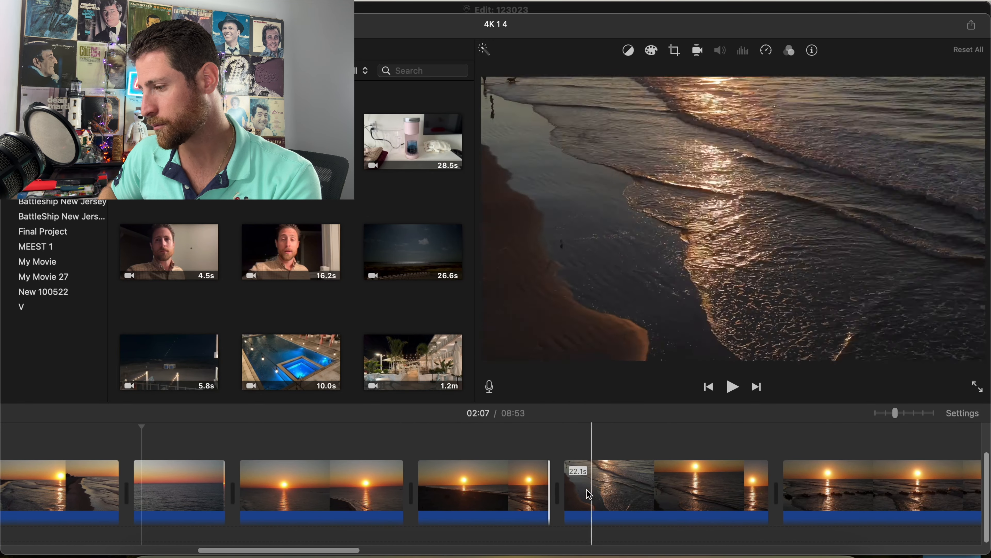
drag(566, 485, 590, 485)
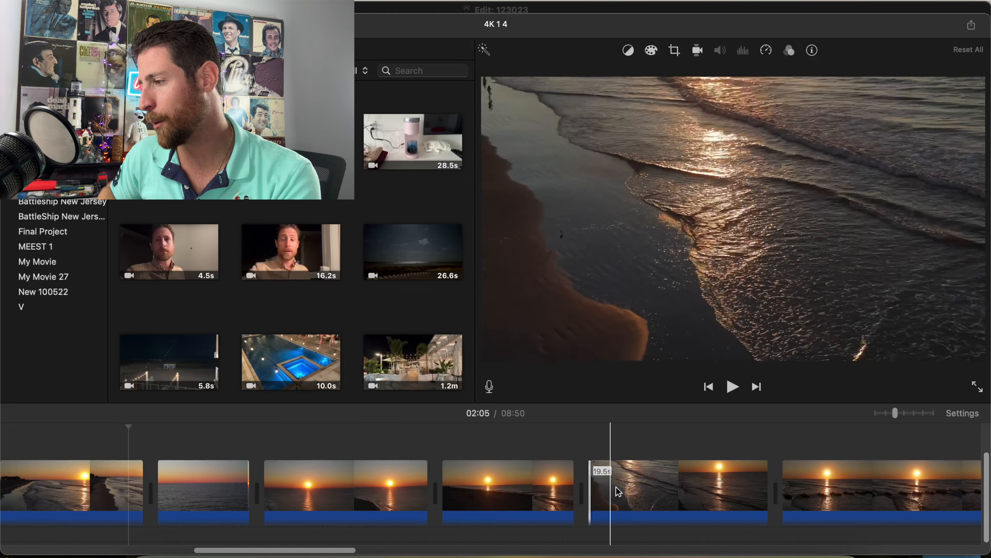
drag(765, 488, 756, 488)
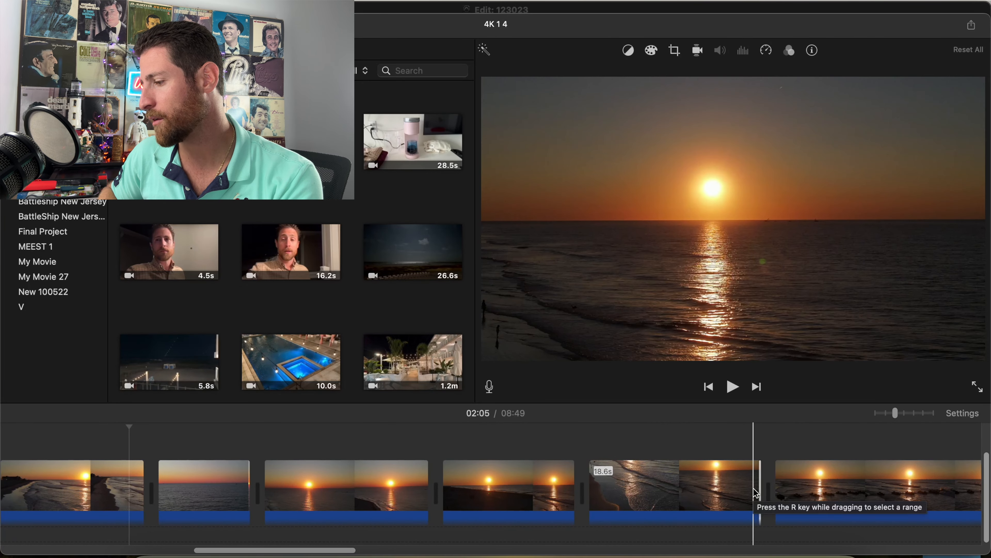
Trim the jetty sunrise clip's start to leave 24.7 s, shorten its end, and cut the following beach clip to 11.6 s.
click(732, 486)
key(space)
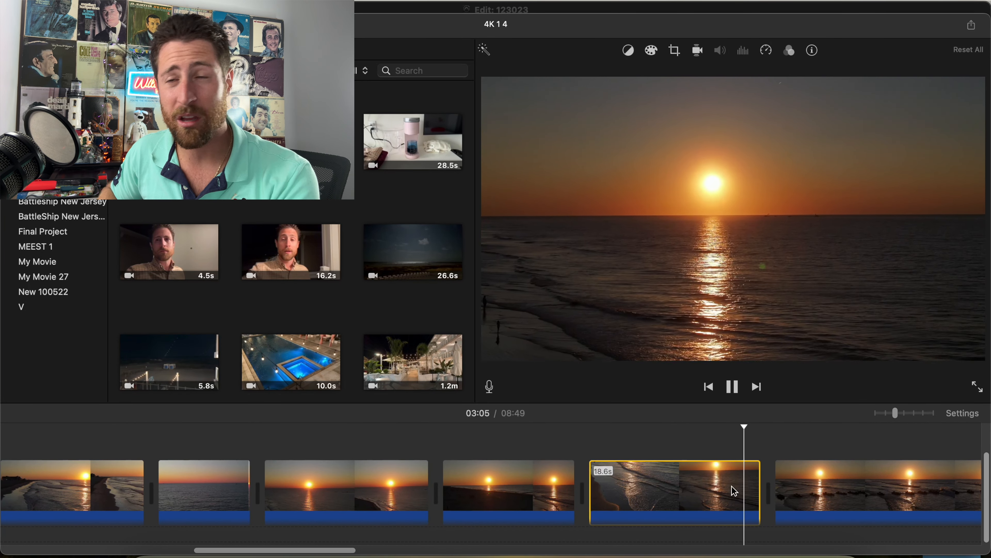
scroll(731, 486, right, 3)
scroll(620, 464, right, 3)
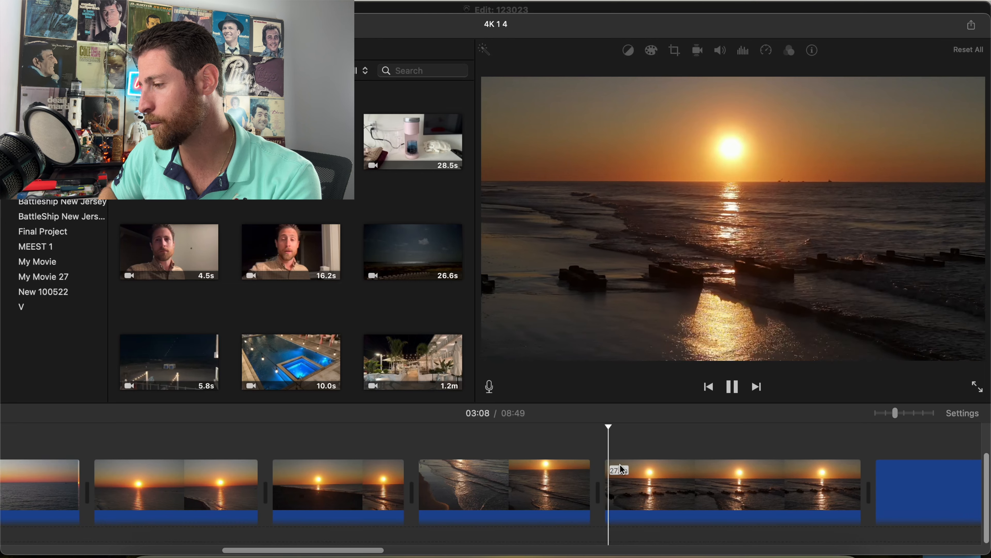
drag(536, 495, 563, 495)
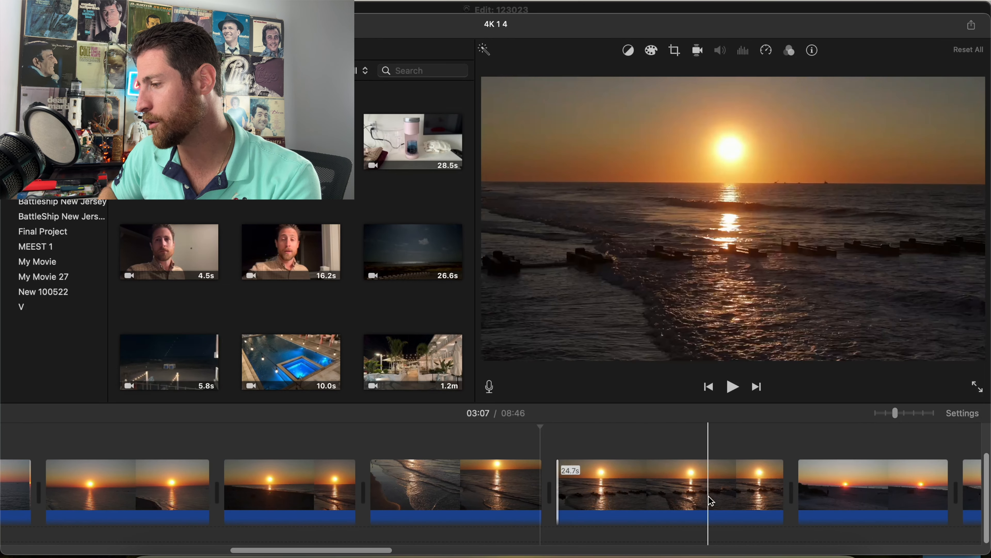
drag(800, 492, 742, 487)
Play through to the coastline clip with the distant buildings and trim its start to leave 24.1 s.
scroll(781, 491, right, 5)
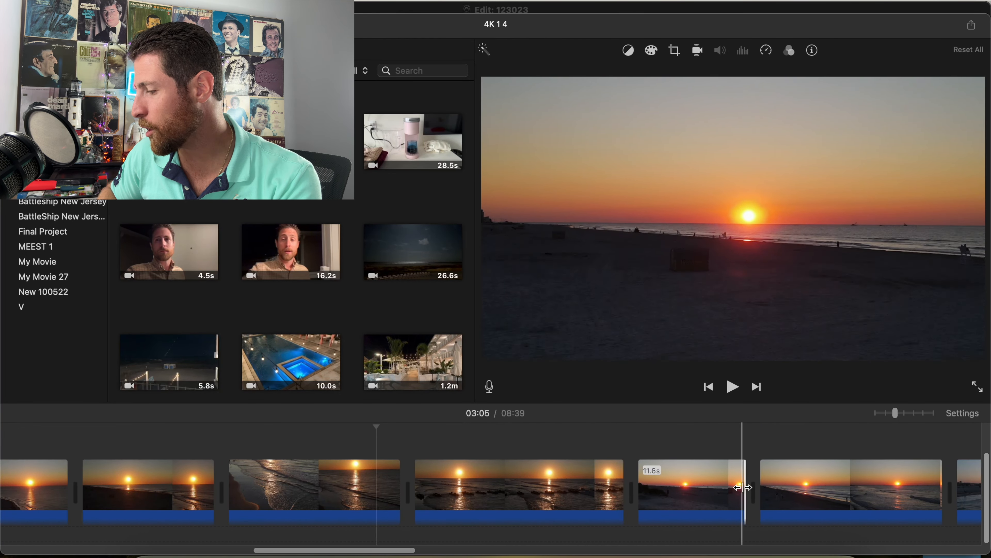
click(759, 490)
key(space)
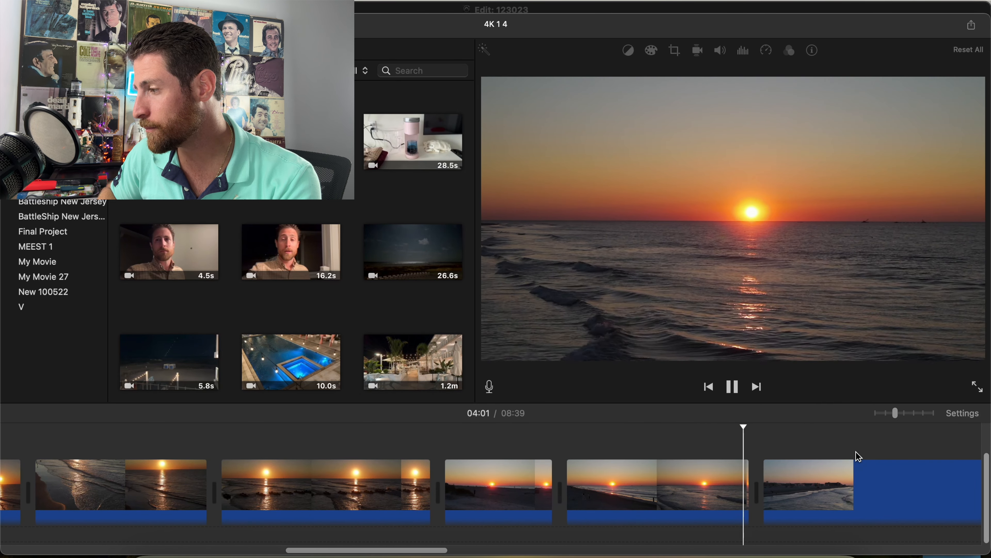
drag(666, 485, 675, 485)
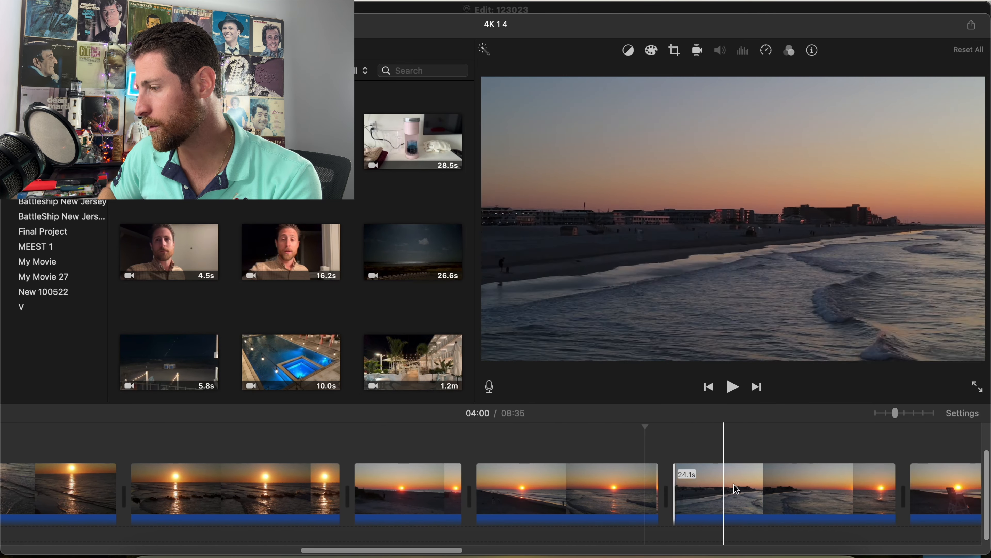
Trim the end of the 24.1 s coastline clip and remove the opening 3.3 s of the lifeguard chair clip.
click(756, 484)
key(space)
scroll(756, 484, right, 5)
click(739, 435)
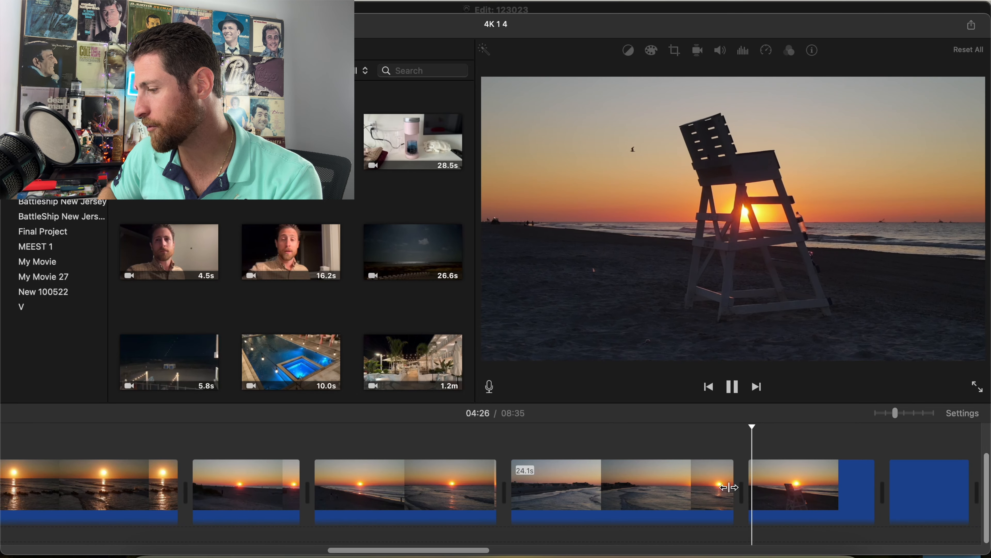
drag(728, 487, 719, 487)
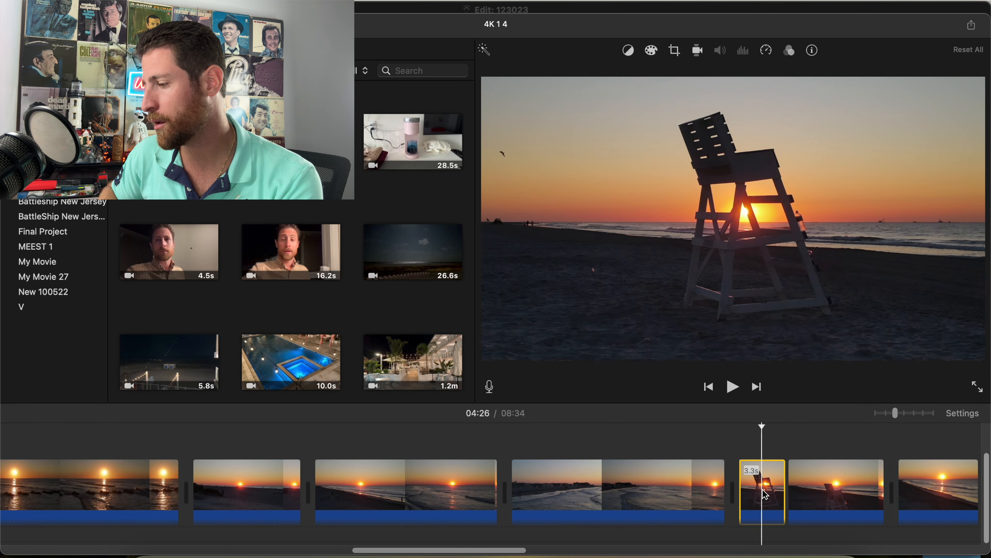
drag(865, 489, 834, 489)
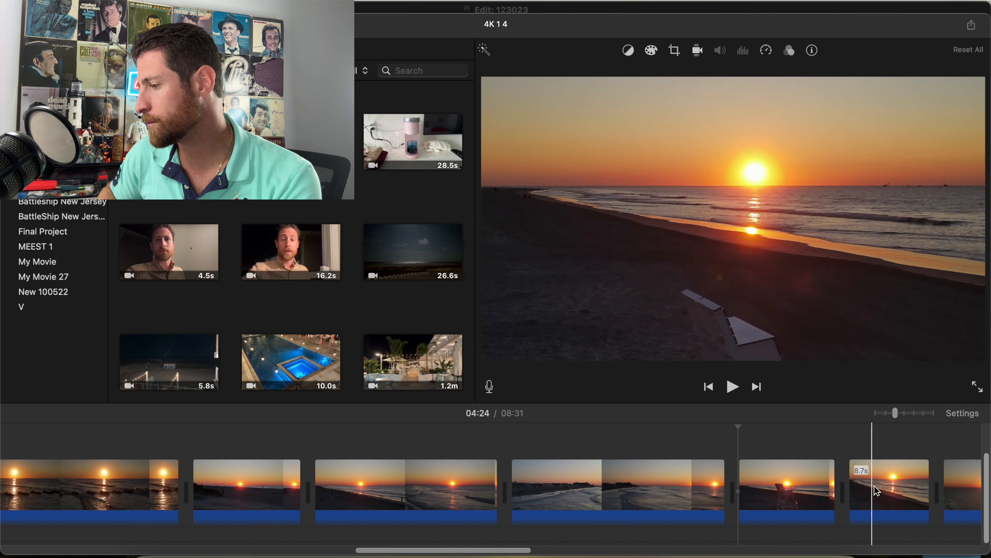
Delete the 8.7 s beach clip after the lifeguard chair and the ocean sunrise clip that follows it.
scroll(848, 495, right, 5)
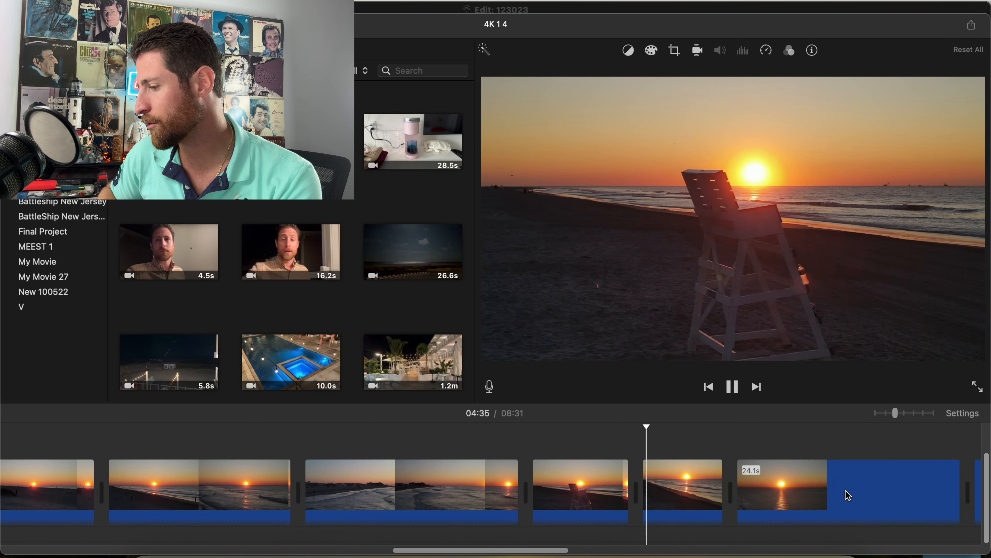
click(680, 491)
key(Delete)
drag(643, 499, 678, 499)
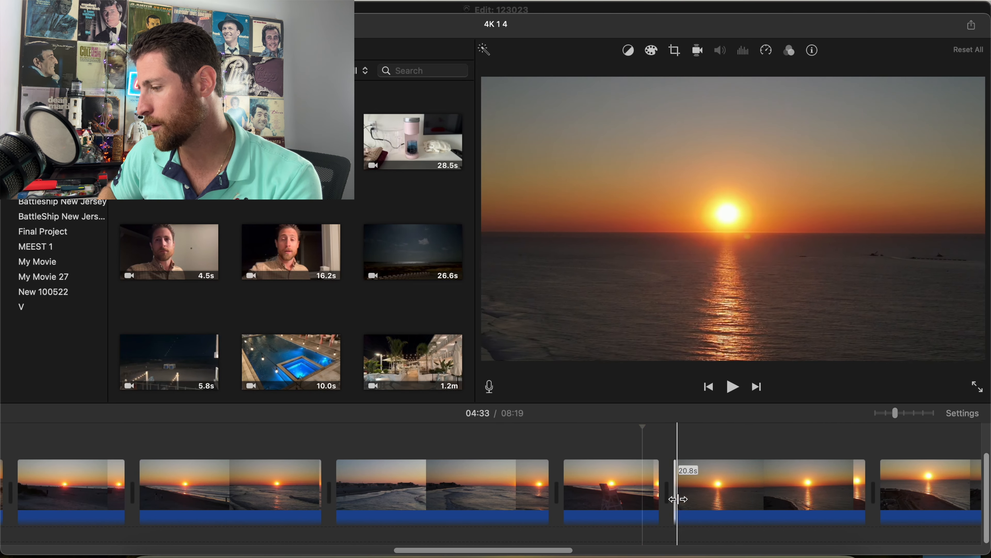
click(775, 482)
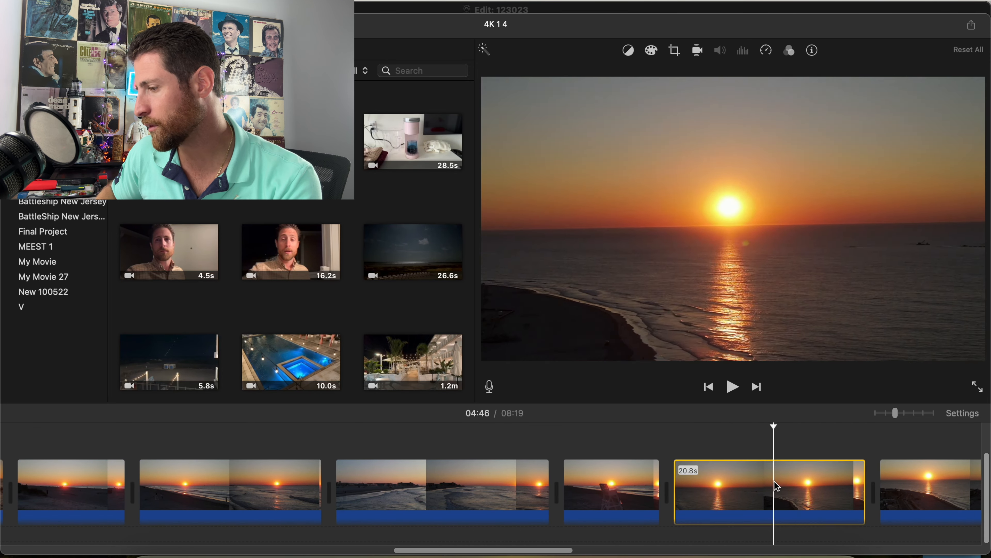
key(Delete)
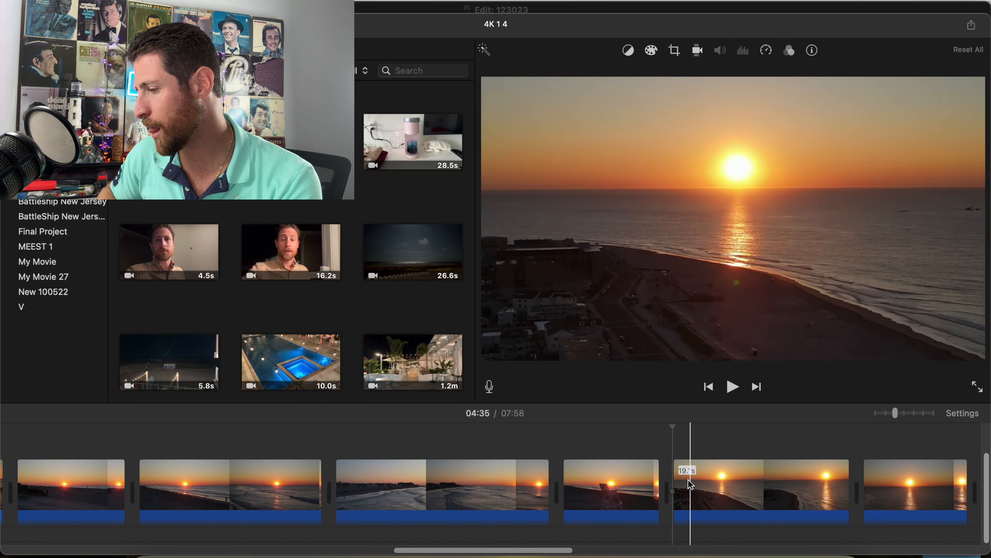
Trim the start of the curved-shoreline sunrise clip to leave 15.6 s and the start of the 13.5 s beach clip to leave 10.5 s.
drag(675, 484, 709, 484)
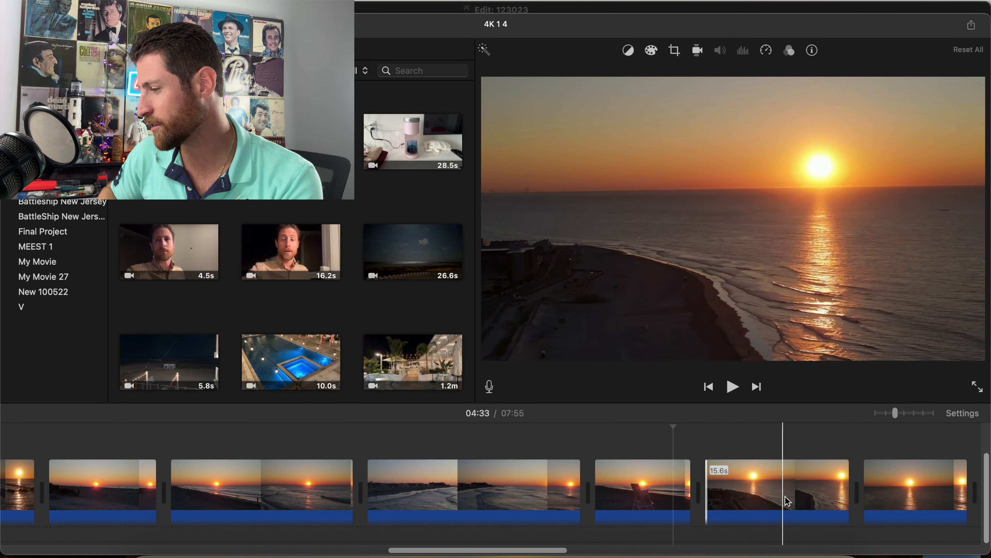
click(851, 493)
scroll(827, 492, right, 3)
scroll(818, 491, right, 8)
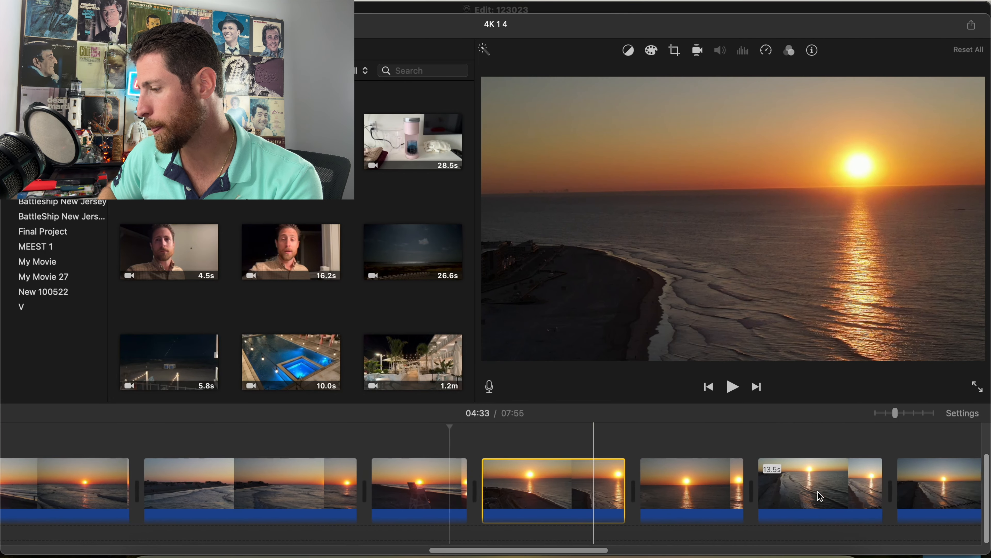
drag(689, 498, 798, 496)
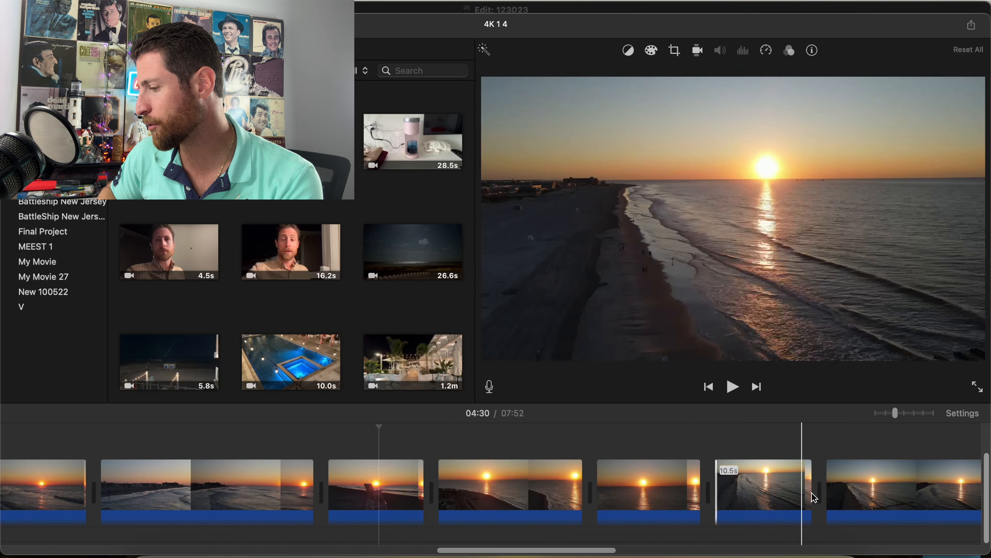
Trim the start of the beach clip after the 10.5 s clip to leave 13.1 s and the dark-beach clip's start to leave 7.8 s.
scroll(876, 492, right, 8)
drag(615, 486, 731, 483)
scroll(840, 486, right, 4)
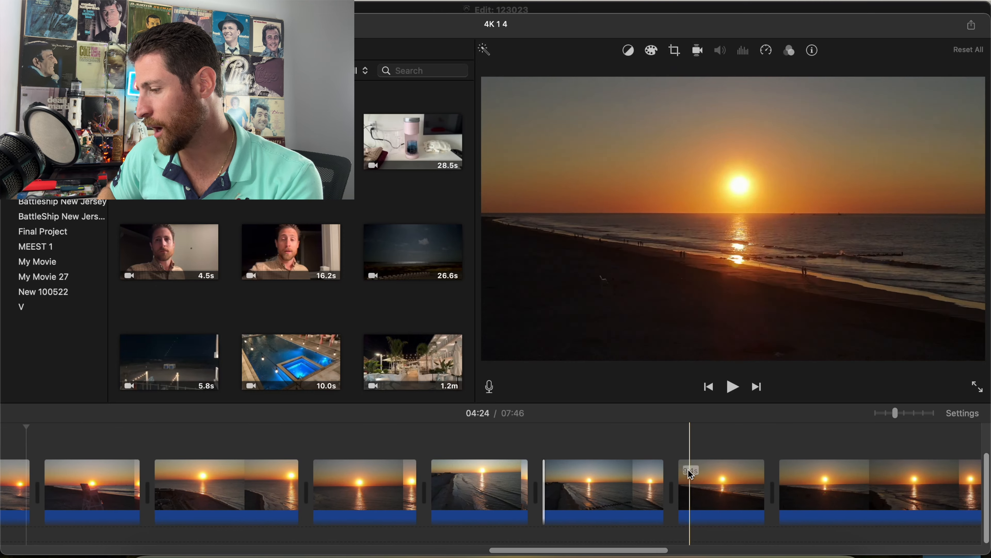
click(653, 475)
key(space)
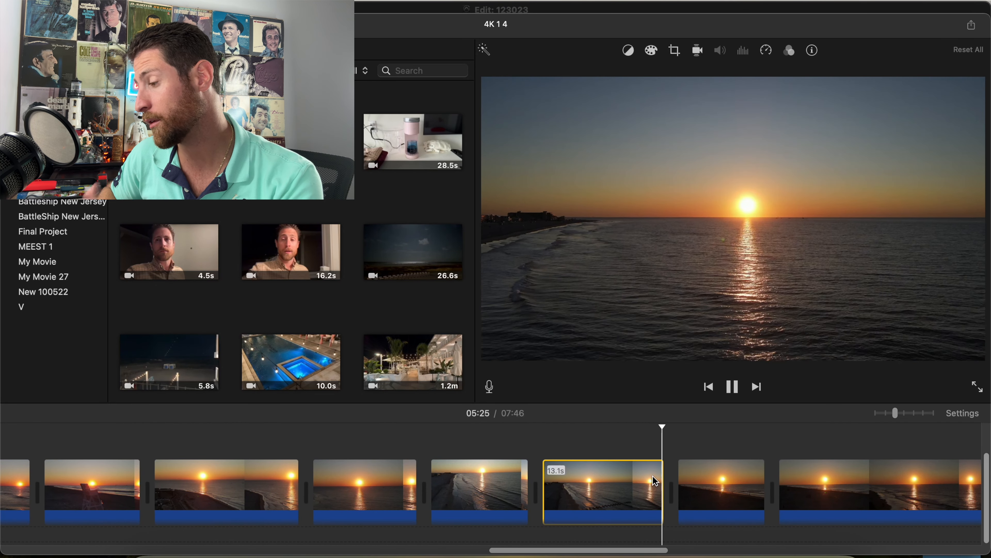
drag(680, 485, 695, 484)
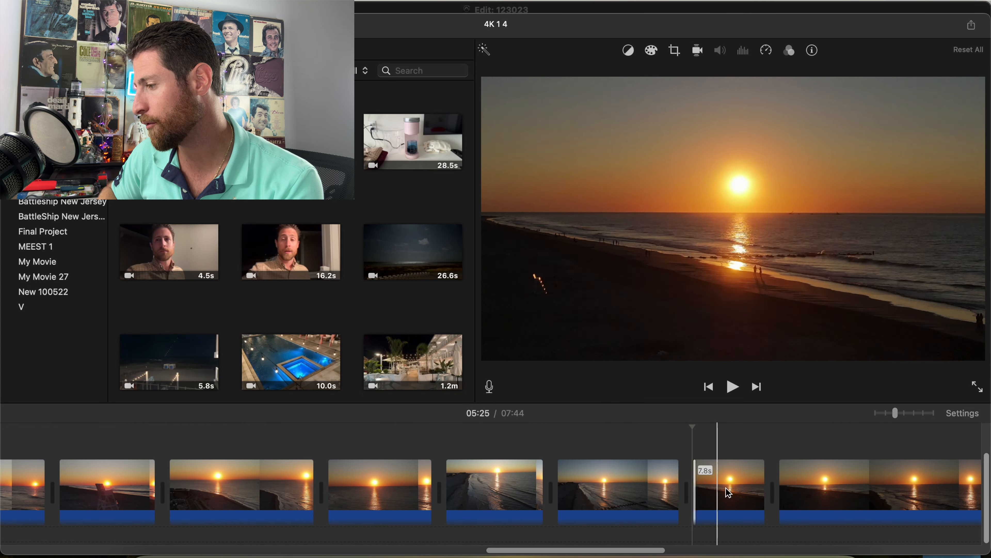
Delete the long sunrise clip after the 7.8 s dark-beach clip and trim the start of the following clip to leave 13.4 s.
scroll(828, 498, right, 9)
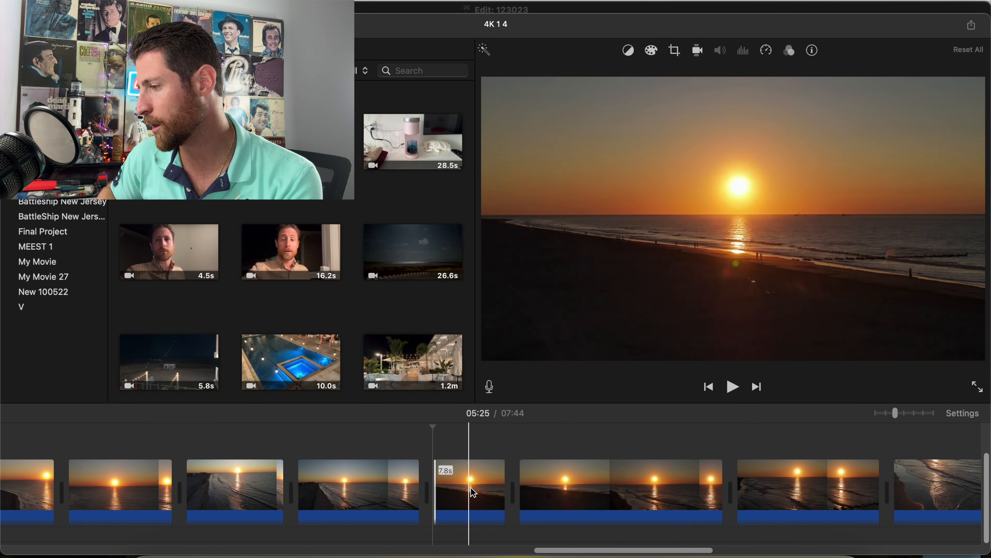
click(566, 483)
key(Delete)
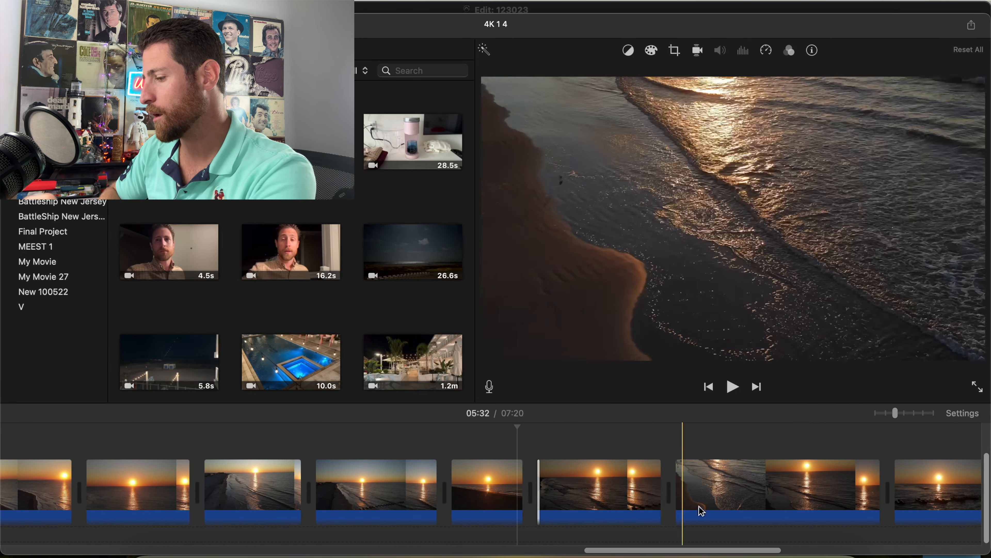
Trim both ends of the shoreline-waves clip and of the ocean clip after it, first cutting their starts to leave 17.9 s and 16.1 s.
drag(676, 492, 716, 492)
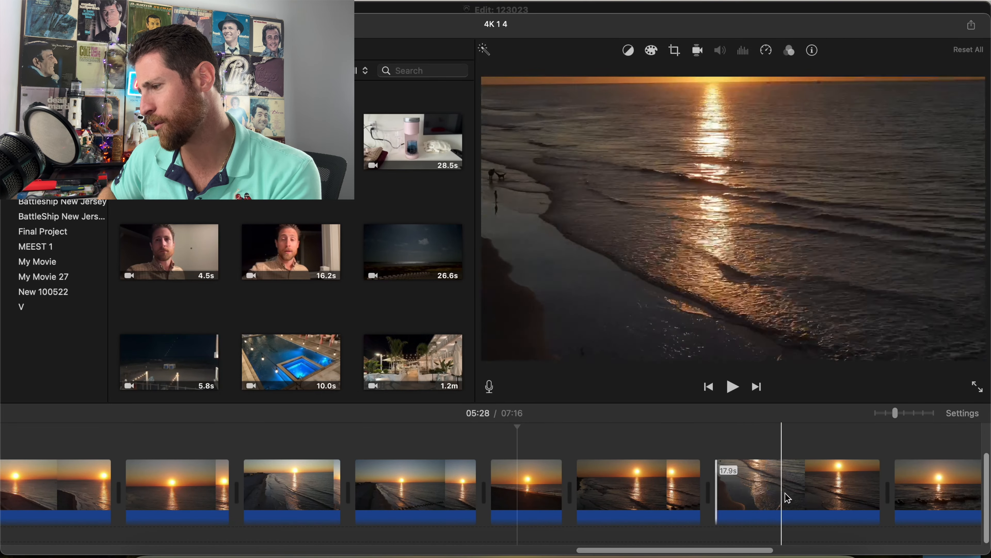
drag(878, 493, 861, 493)
scroll(860, 493, right, 6)
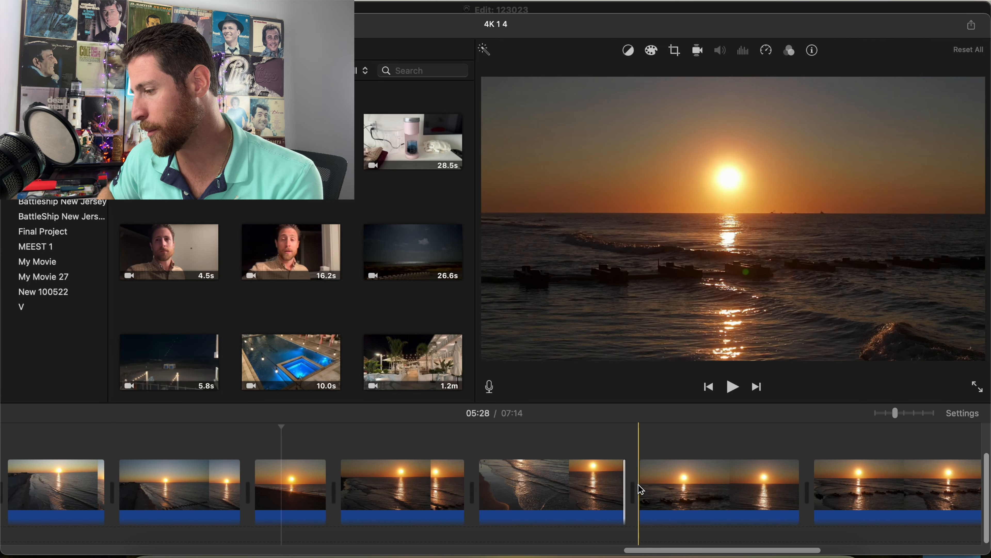
drag(640, 487, 652, 489)
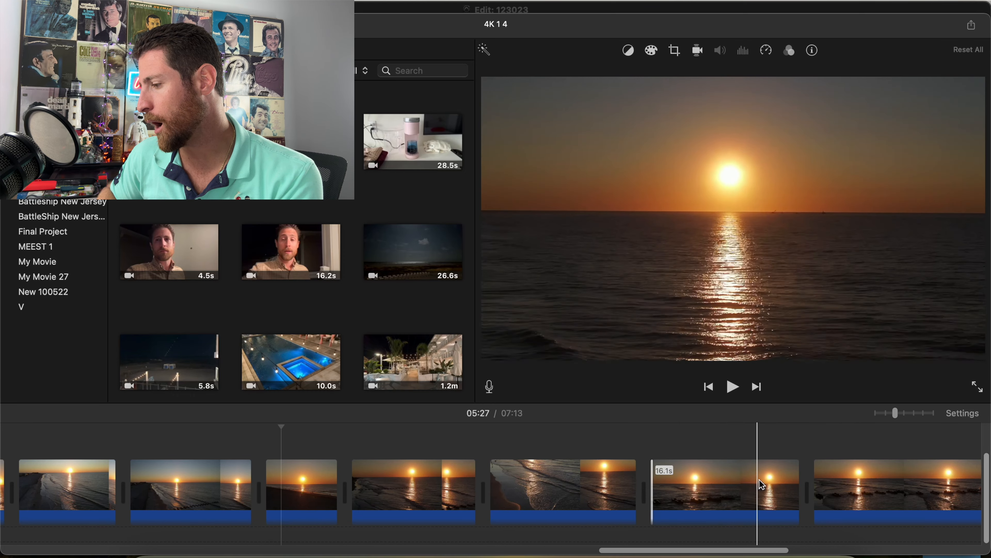
drag(797, 483, 787, 483)
Trim the start of the last 27.8 s jetty sunrise clip to leave 25.8 s.
scroll(785, 484, right, 6)
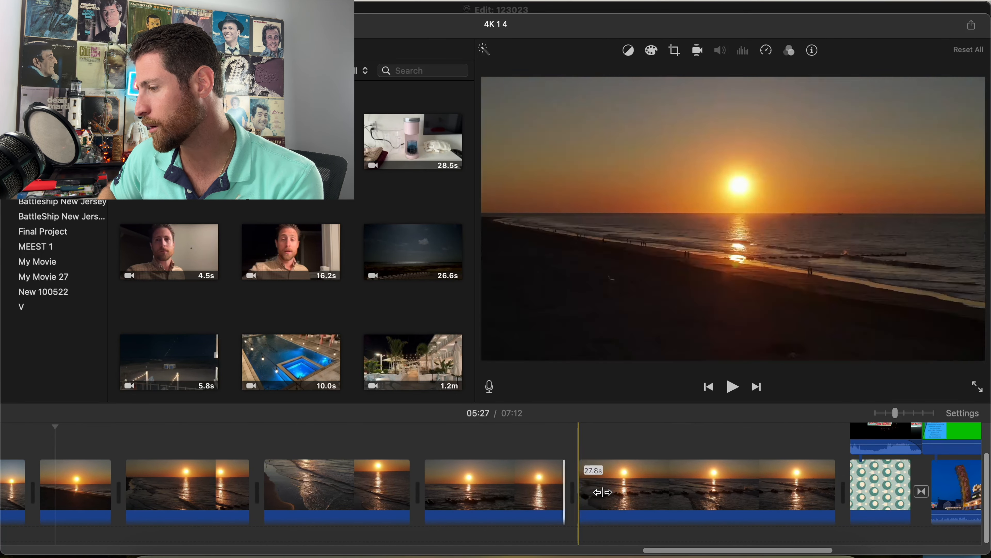
drag(598, 492, 617, 493)
click(669, 494)
Delete the unwanted clip that begins at 03:07 in the timeline.
scroll(668, 494, left, 10)
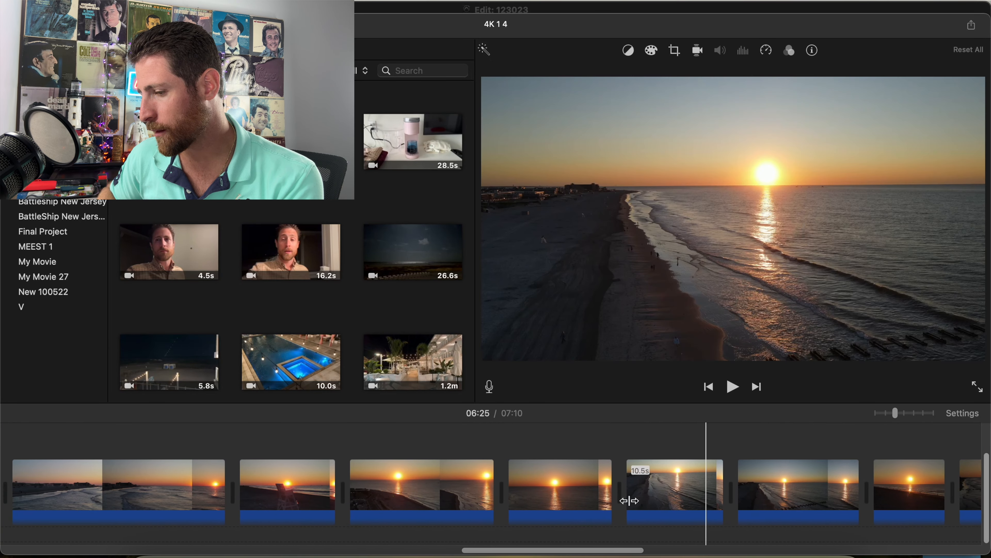
scroll(629, 501, left, 10)
click(101, 512)
key(Delete)
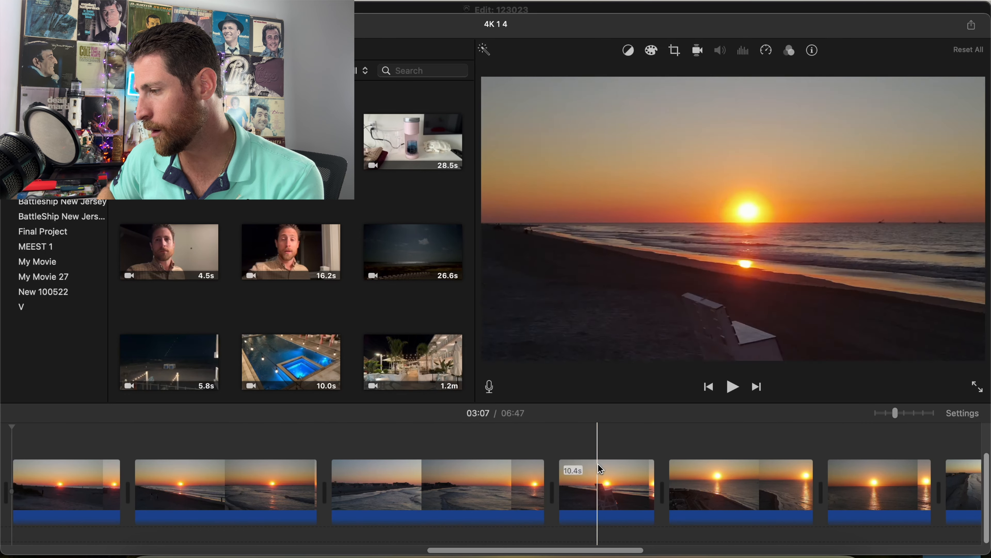
Move the 24.6 s coastline clip and the curved-shoreline clip to just before the ocean sunrise clip that precedes the 10.5 s beach clip.
scroll(724, 486, right, 10)
scroll(853, 489, right, 8)
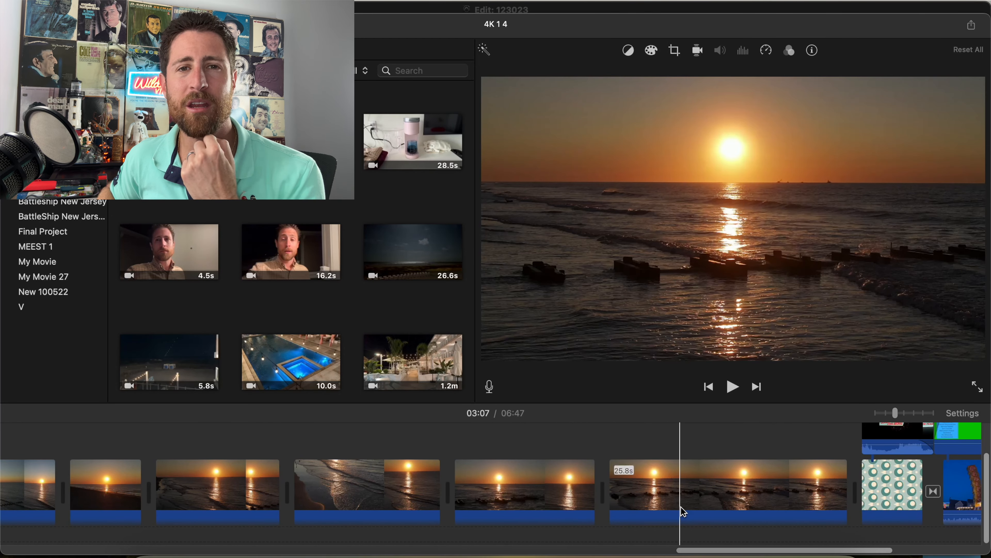
drag(894, 413, 877, 413)
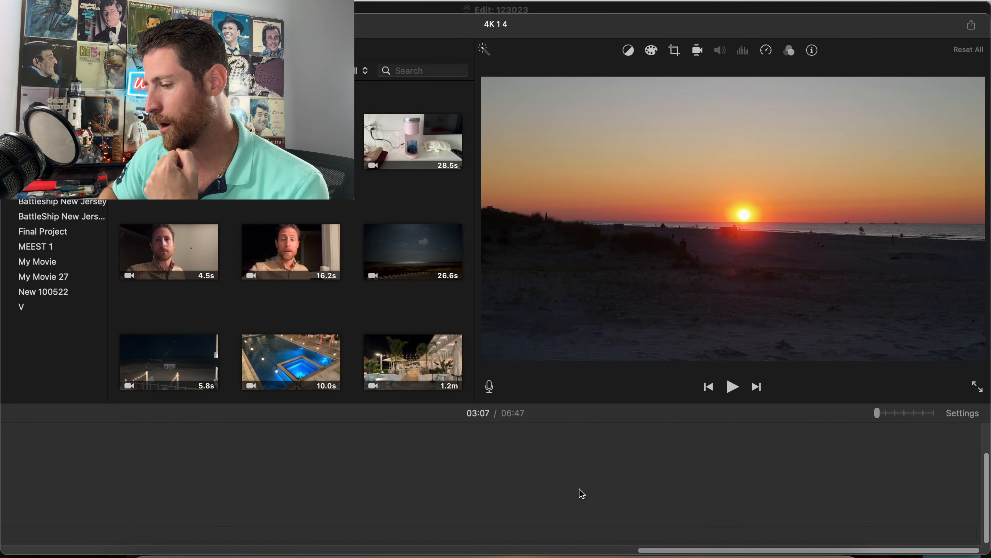
scroll(580, 493, left, 20)
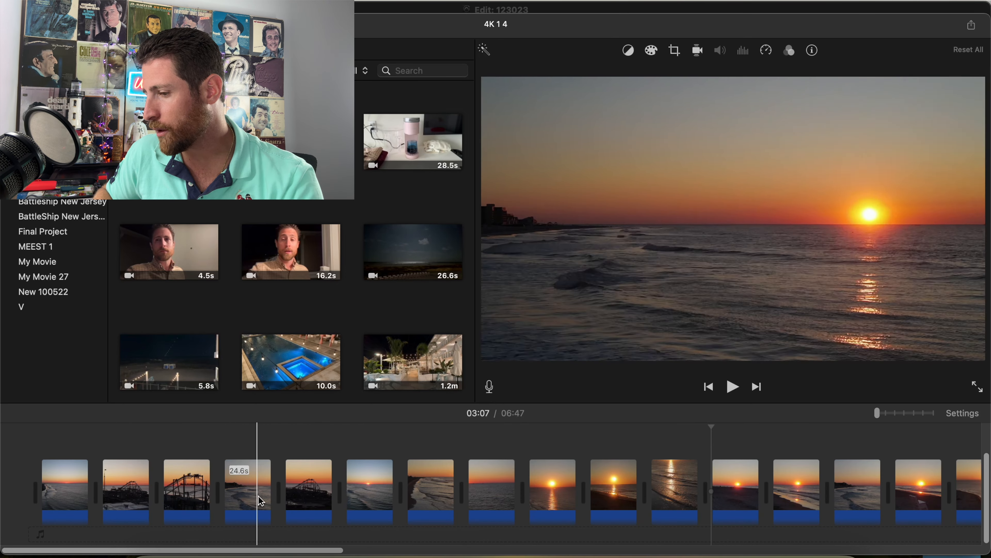
click(249, 500)
key(Delete)
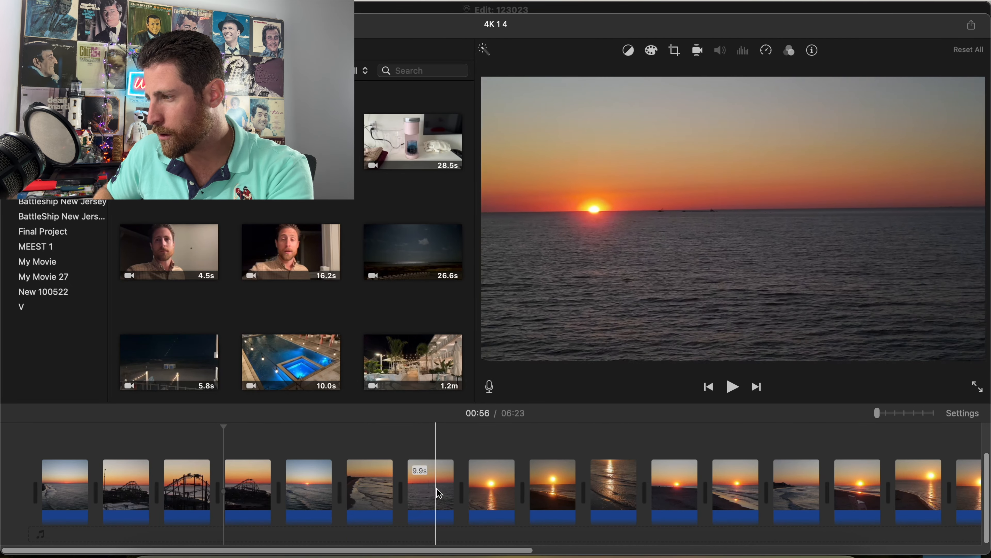
click(353, 490)
key(Delete)
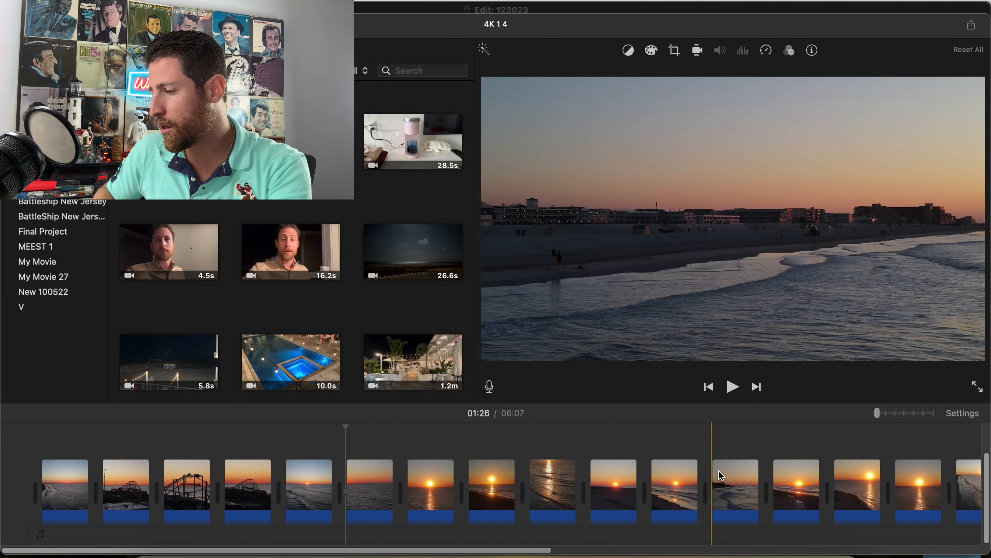
scroll(898, 483, right, 4)
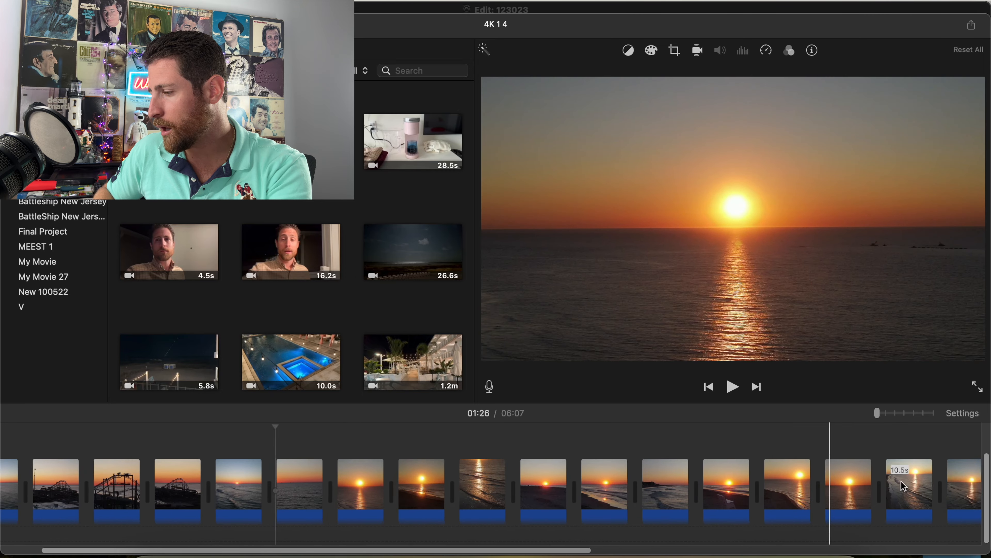
key(super+v)
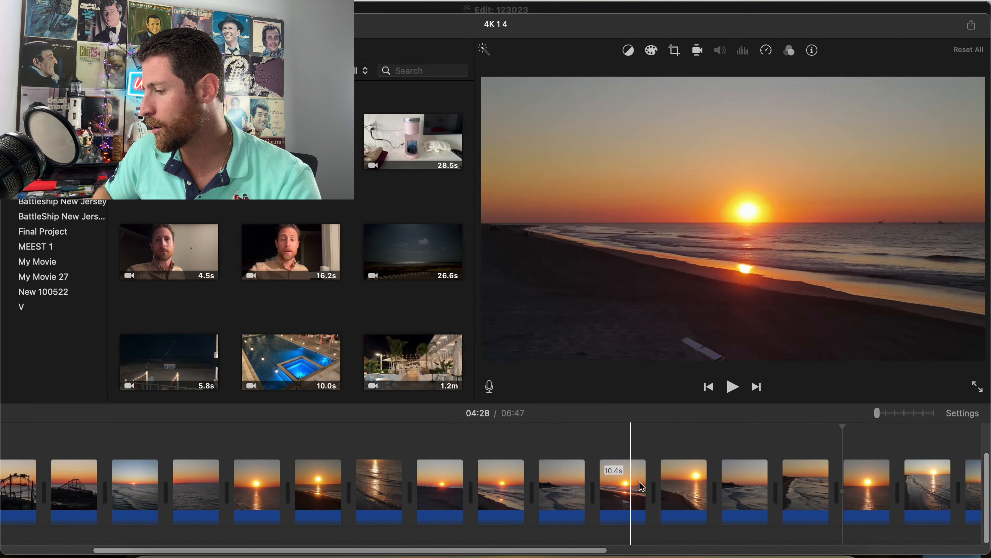
scroll(820, 494, right, 5)
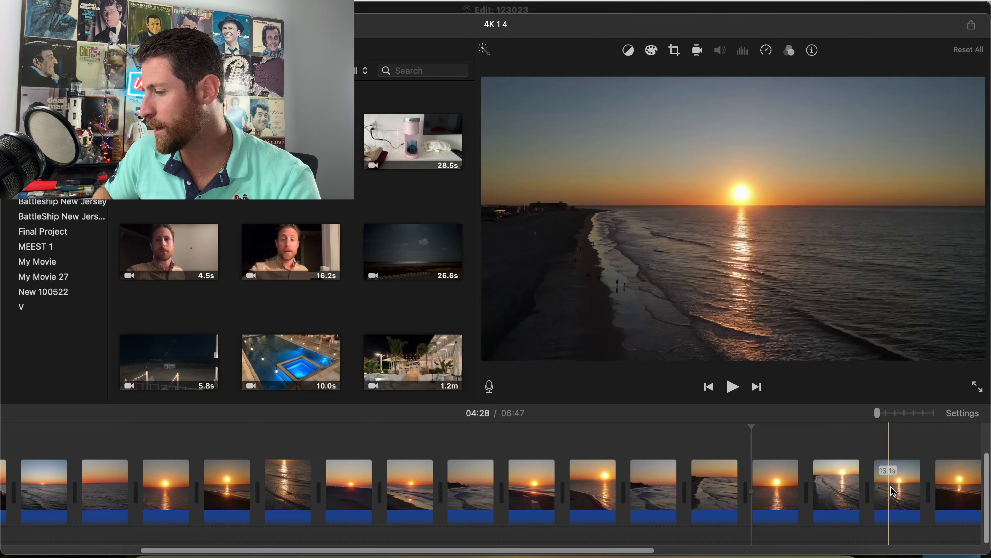
Review the sequence from the 10.5 s beach clip to the 13.4 s sunrise clip by playing from several points around the cuts.
scroll(893, 491, right, 10)
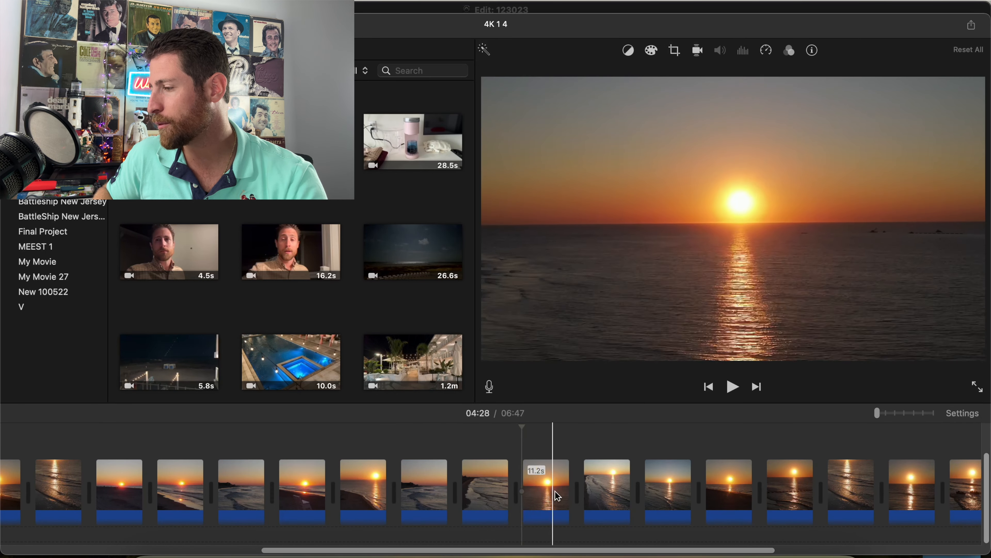
click(603, 496)
key(space)
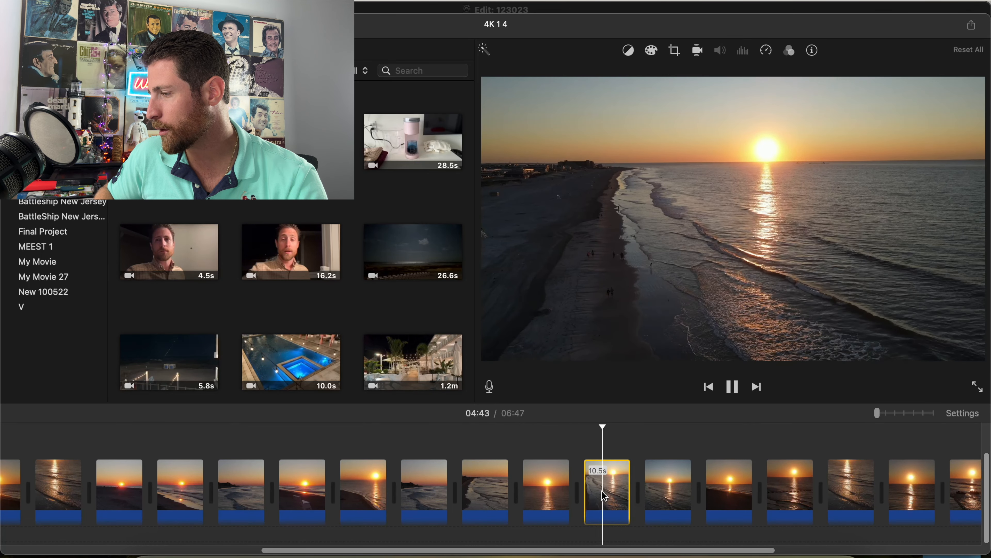
click(643, 450)
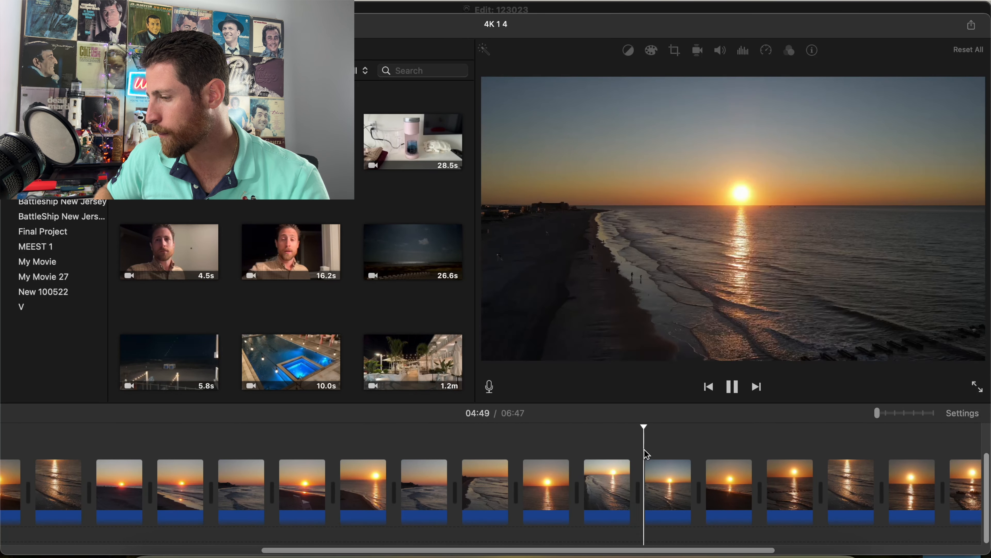
scroll(639, 450, right, 2)
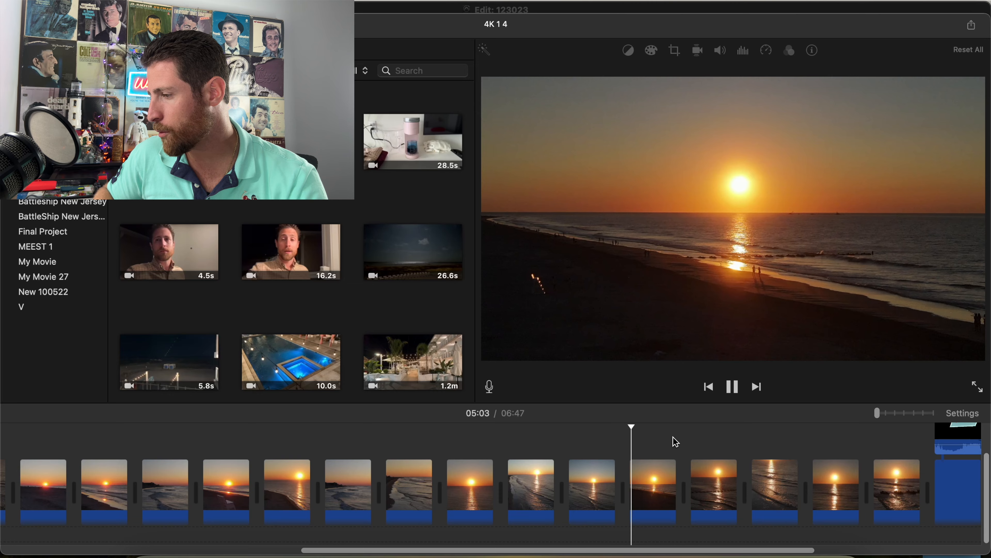
click(690, 448)
scroll(690, 453, right, 2)
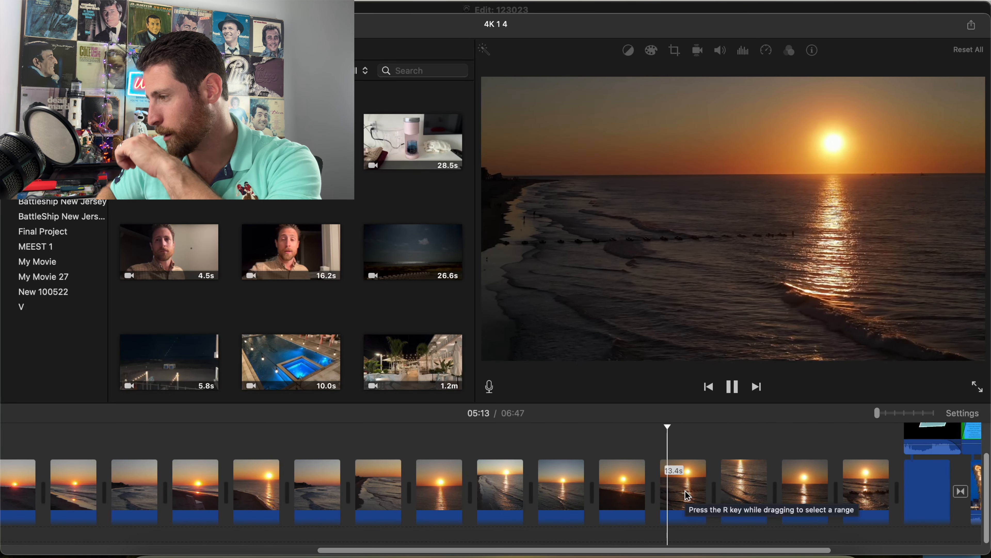
Review the remaining shoreline-waves and jetty sunrise clips up to the Wildwood Video Archive outro, and return to the start of the timeline.
click(714, 449)
scroll(714, 449, right, 2)
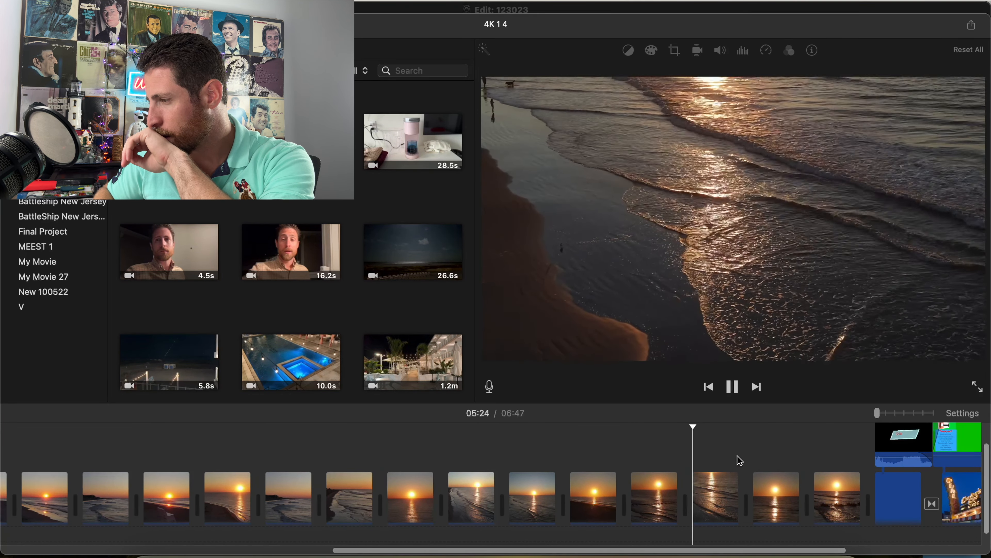
click(722, 456)
click(756, 450)
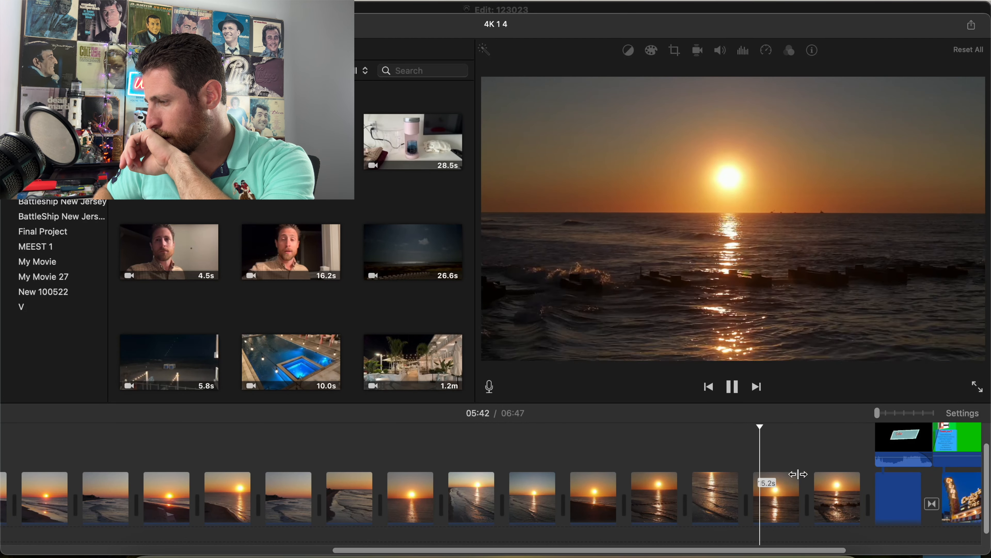
click(808, 460)
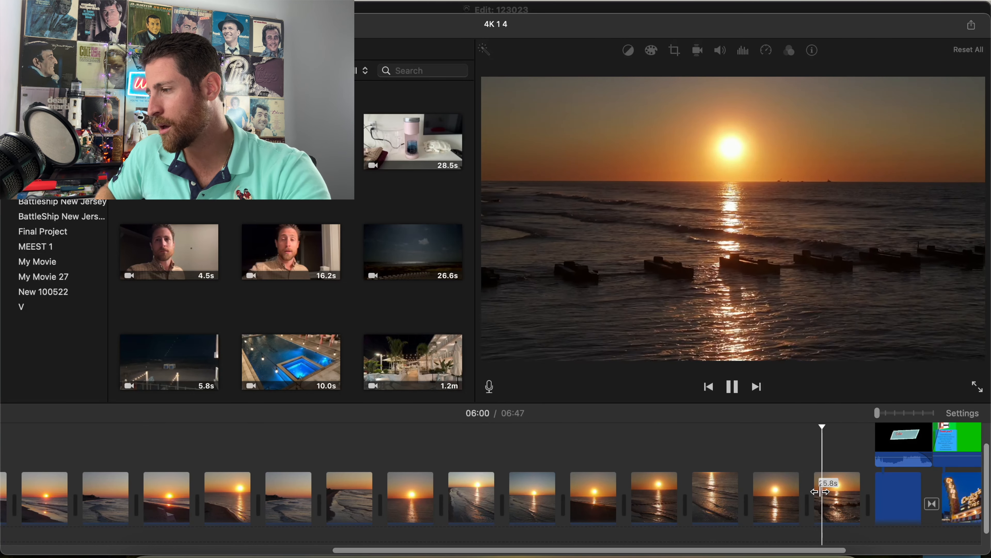
click(854, 444)
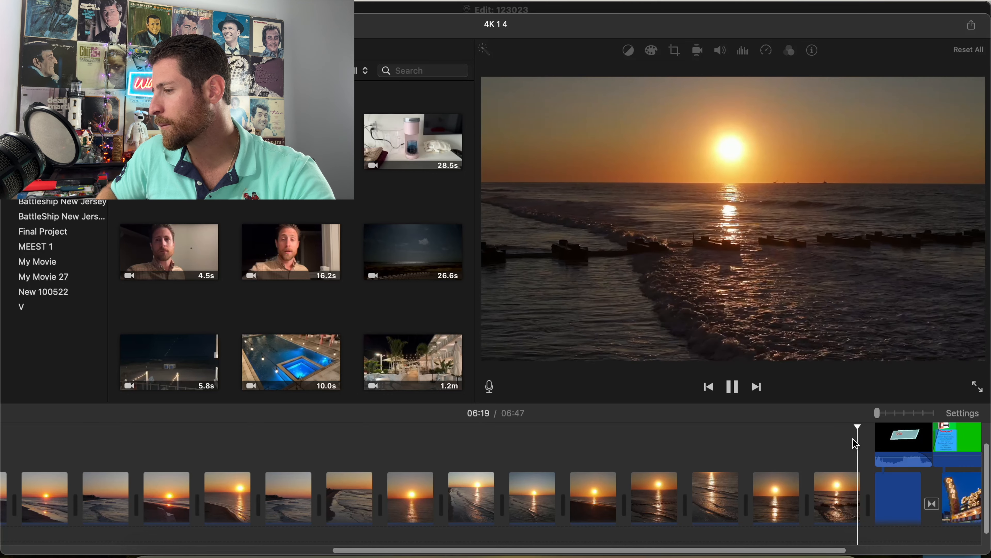
key(space)
click(864, 442)
scroll(864, 443, left, 8)
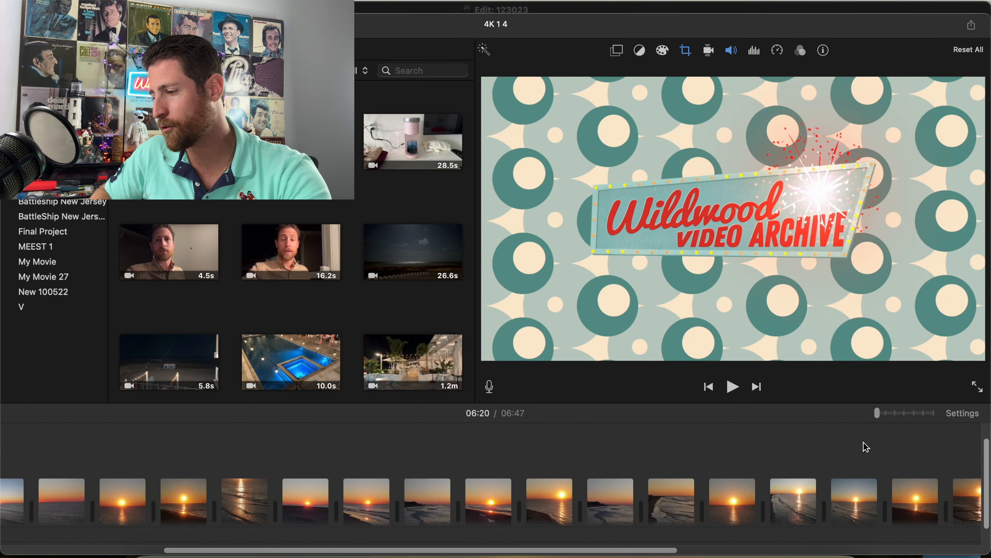
scroll(864, 447, left, 8)
scroll(444, 510, left, 2)
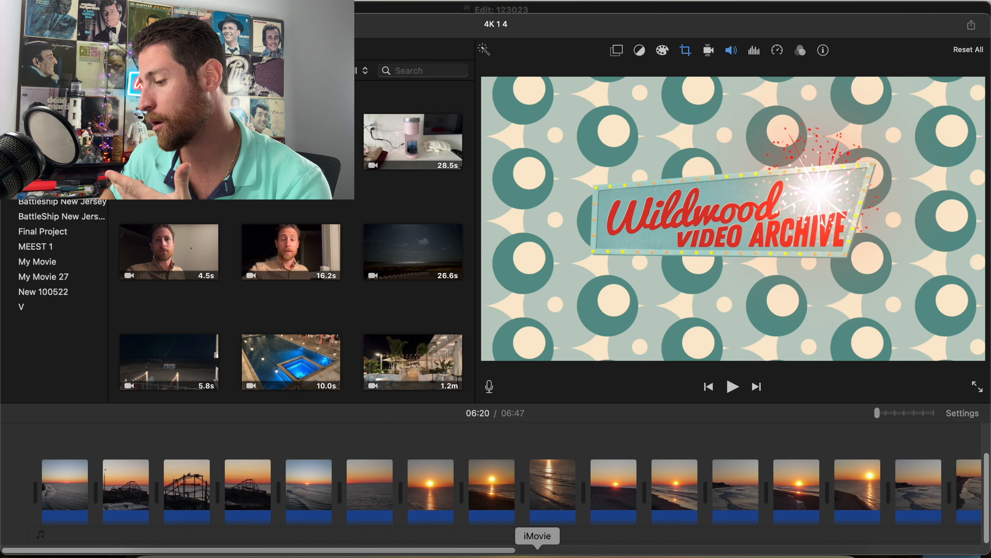
Switch to Pro Tools, listen to the opening of The 126ers - Lovely Afternoon Breeze on Audio 1, and select that clip.
click(483, 553)
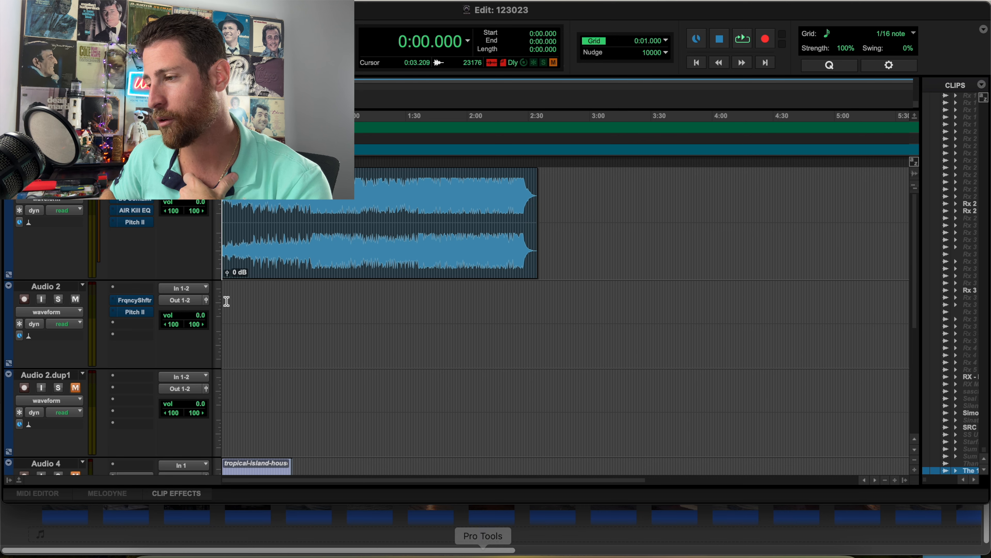
key(space)
key(XF86AudioRaiseVolume)
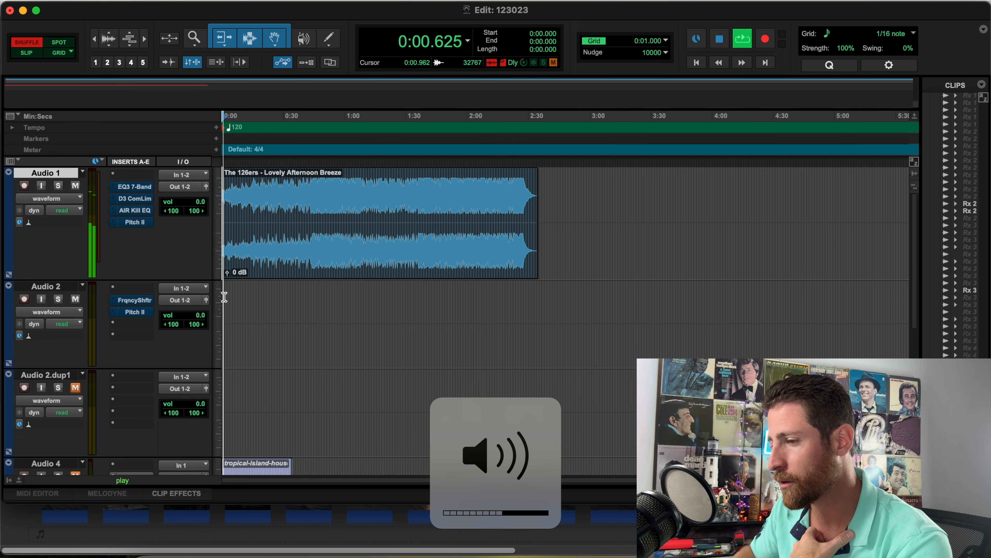
key(XF86AudioLowerVolume)
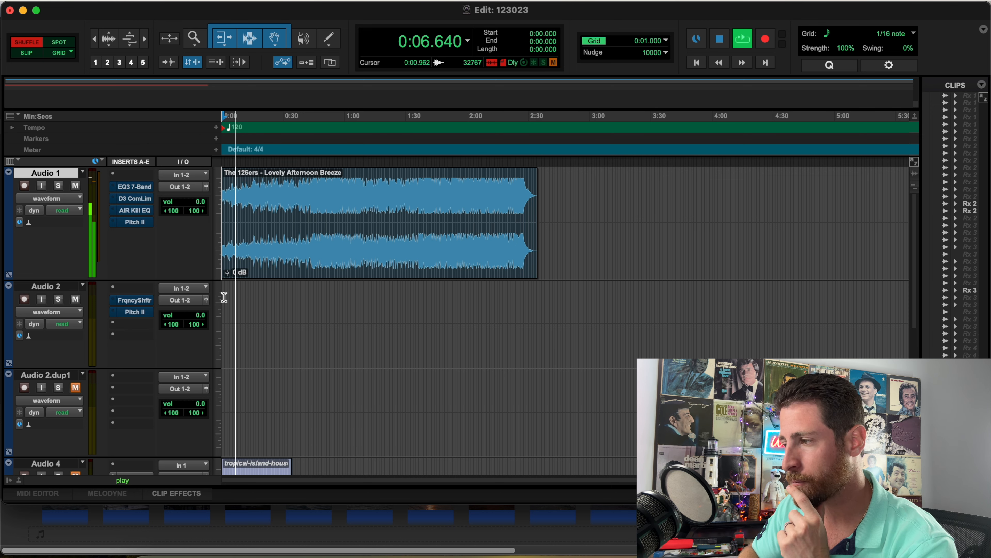
key(space)
click(345, 236)
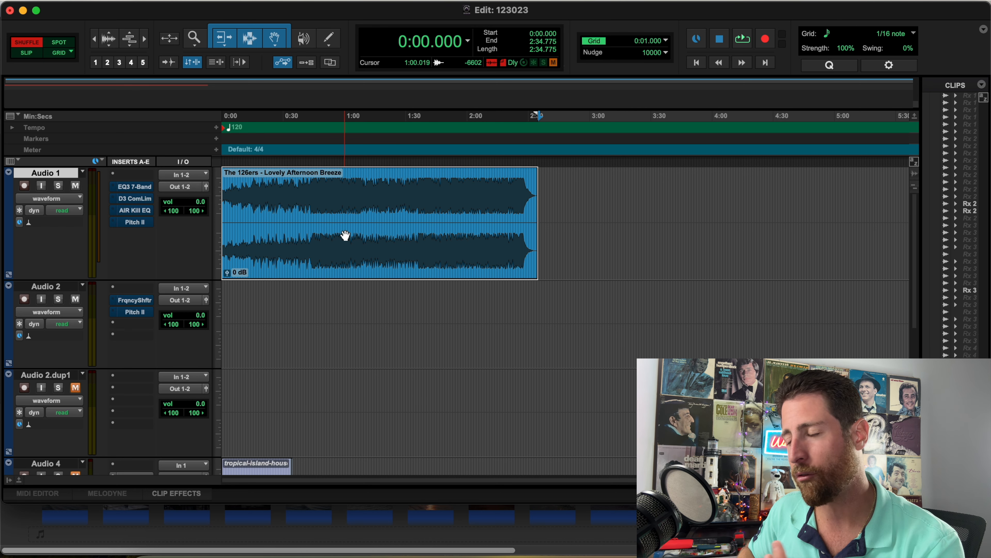
Try splitting the Lovely Afternoon Breeze clip at about 1:08, audition the passage before the split, and undo the split.
click(364, 176)
key(space)
key(super+bracketright)
key(super+bracketright)
key(super+bracketright)
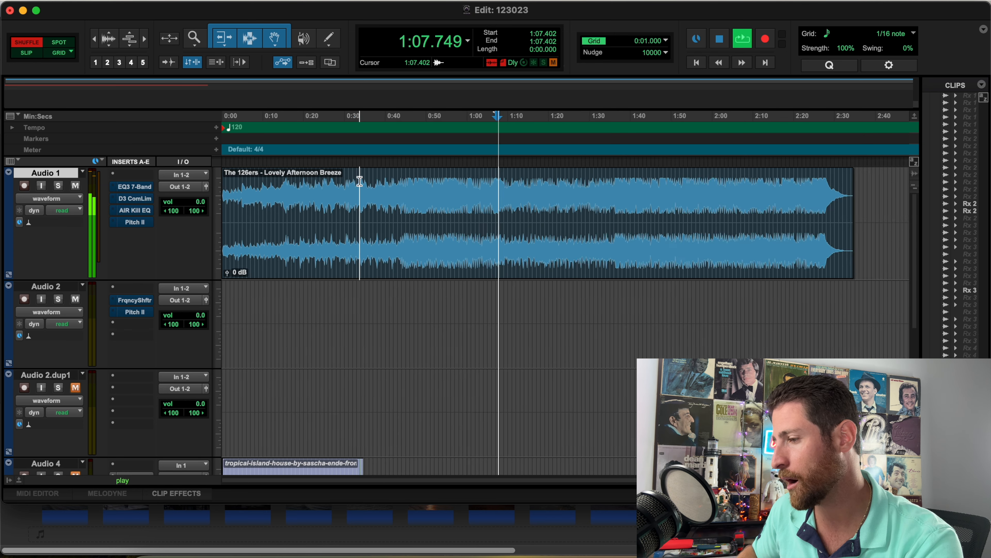
click(511, 199)
key(super+e)
click(410, 195)
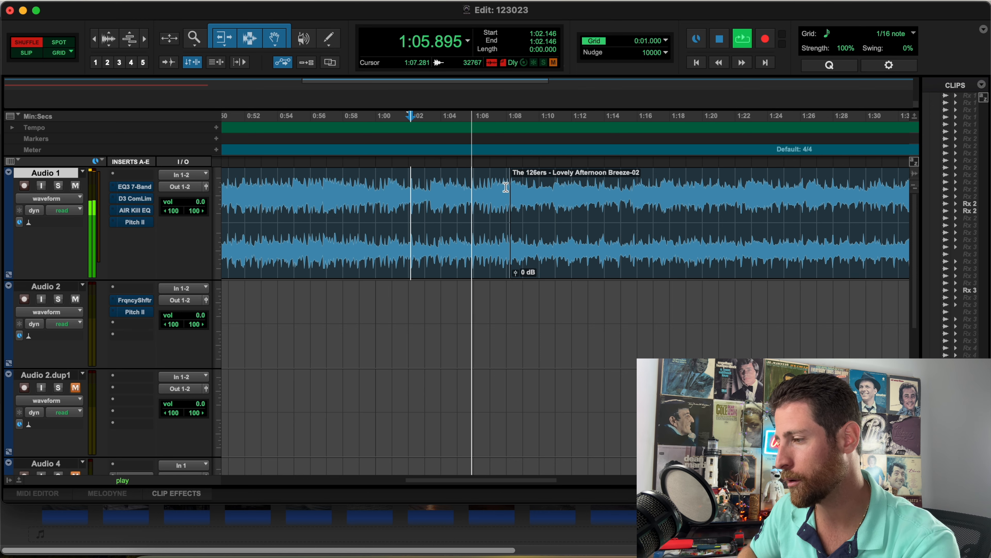
key(super+z)
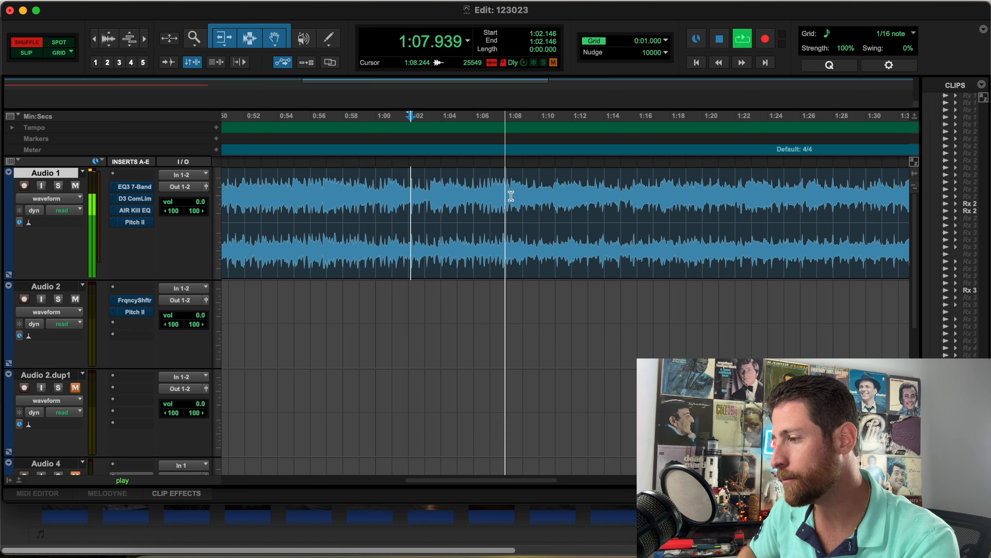
Split the Lovely Afternoon Breeze clip at 1:08.244 and play its second part.
key(space)
click(511, 195)
key(b)
click(560, 255)
key(space)
key(r)
key(r)
key(r)
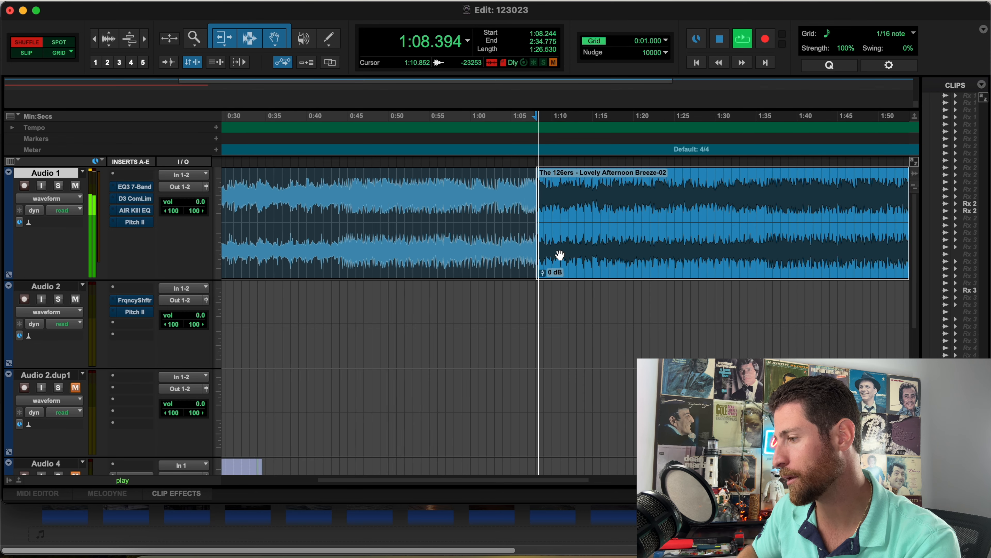
Audition the second part of Lovely Afternoon Breeze from 1:35.967 to look for another edit point.
click(310, 196)
key(space)
click(418, 195)
key(space)
key(t)
key(t)
key(t)
key(t)
key(t)
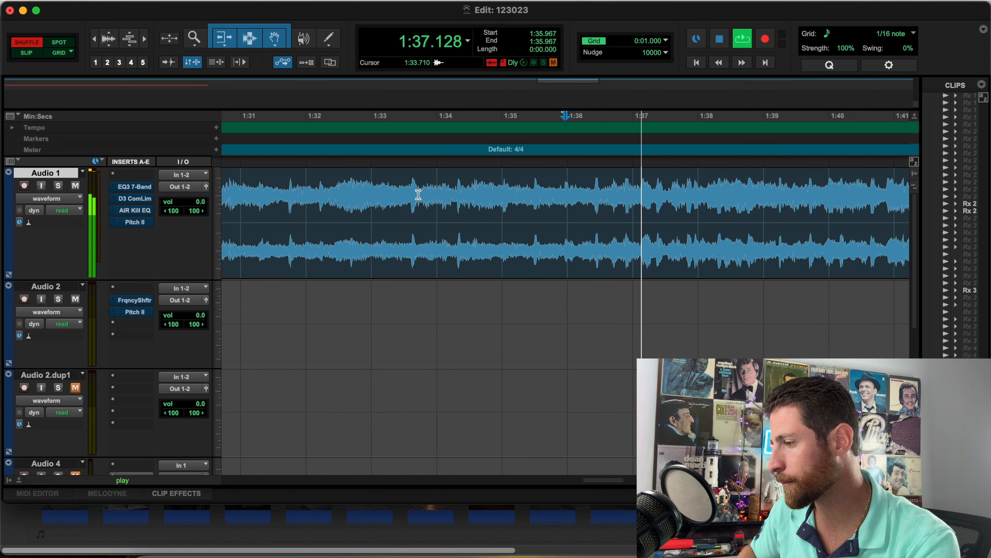
key(r)
key(r)
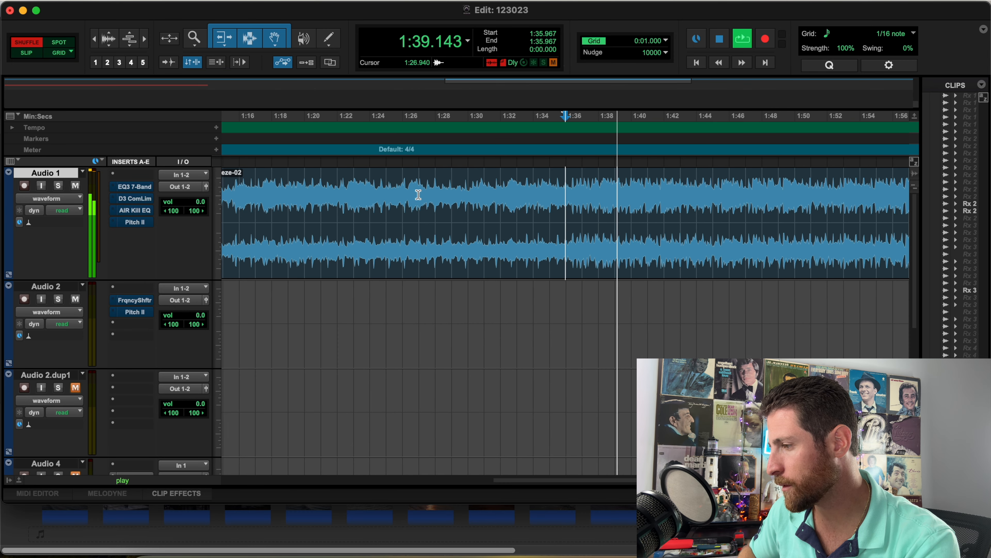